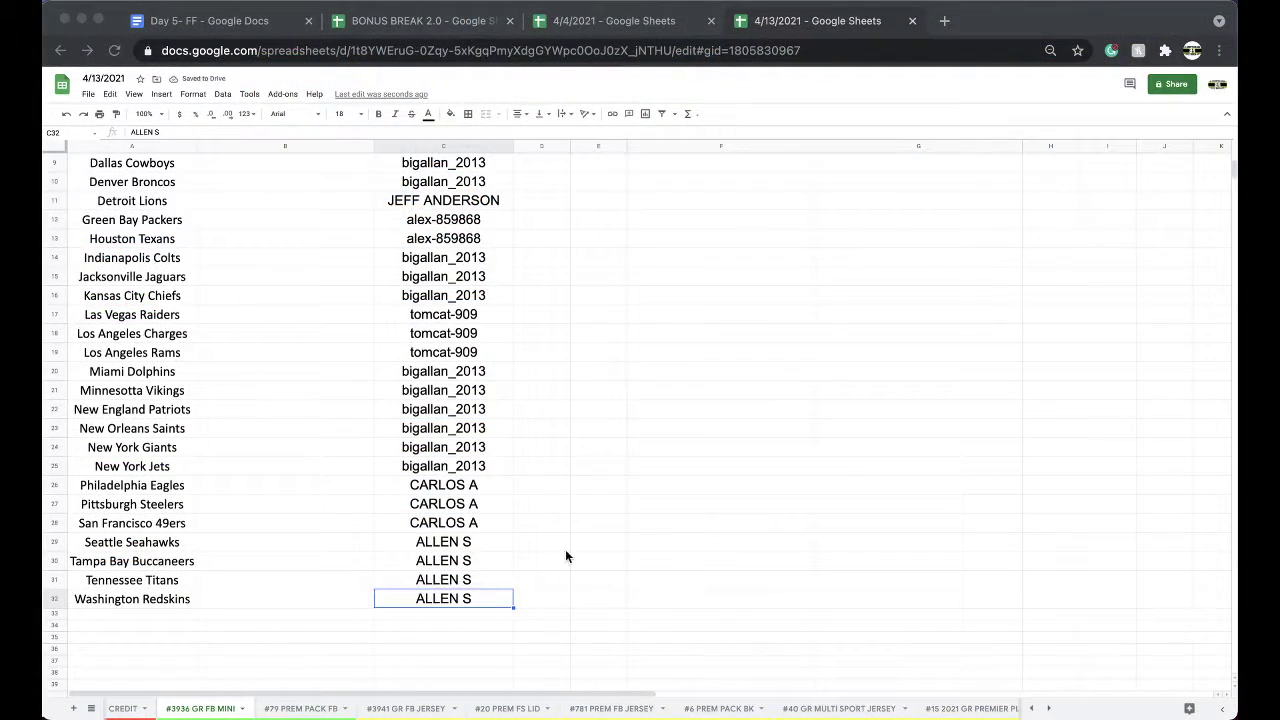
Step: Review the participant entries in column C alongside the team names in the #3936 GR FB MINI sheet
{"action": "scroll", "coordinate": [565, 555], "scroll_direction": "up", "scroll_amount": 3}
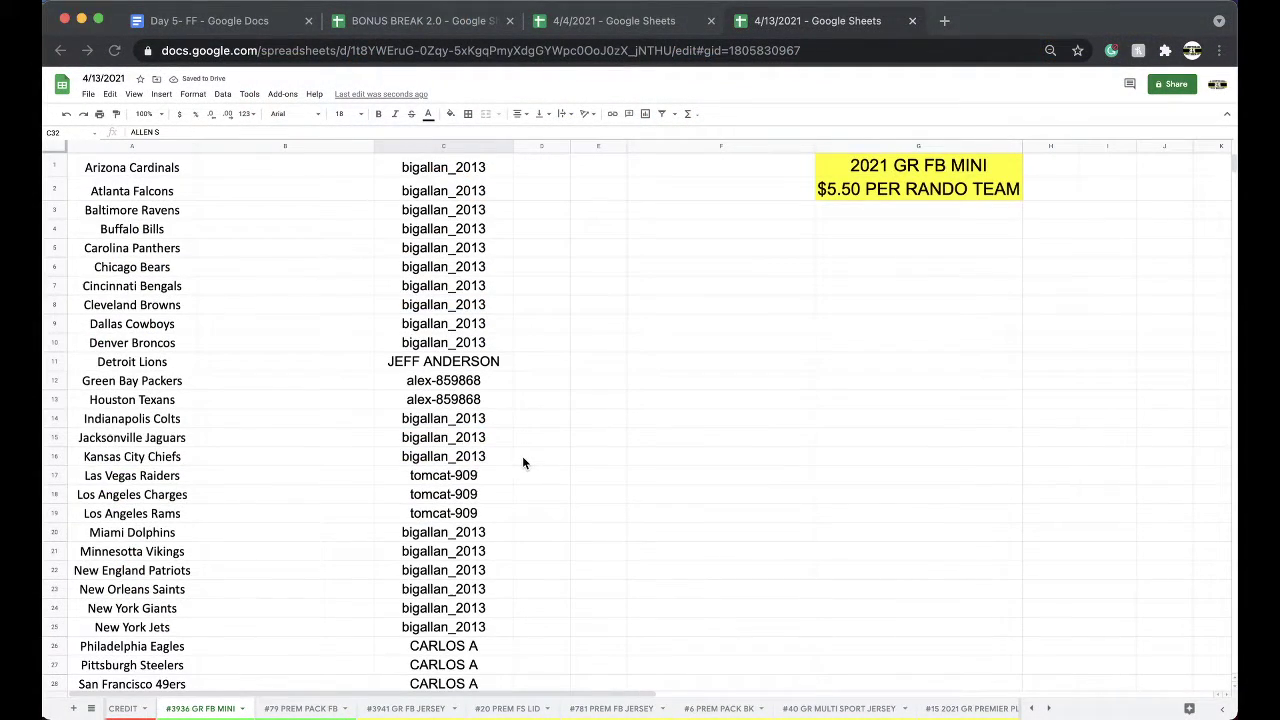
{"action": "scroll", "coordinate": [449, 286], "scroll_direction": "down", "scroll_amount": 1}
{"action": "left_click", "coordinate": [443, 297]}
{"action": "left_click_drag", "start_coordinate": [443, 315], "coordinate": [443, 447]}
{"action": "scroll", "coordinate": [443, 330], "scroll_direction": "down", "scroll_amount": 2}
{"action": "scroll", "coordinate": [445, 346], "scroll_direction": "down", "scroll_amount": 2}
{"action": "scroll", "coordinate": [445, 346], "scroll_direction": "down", "scroll_amount": 2}
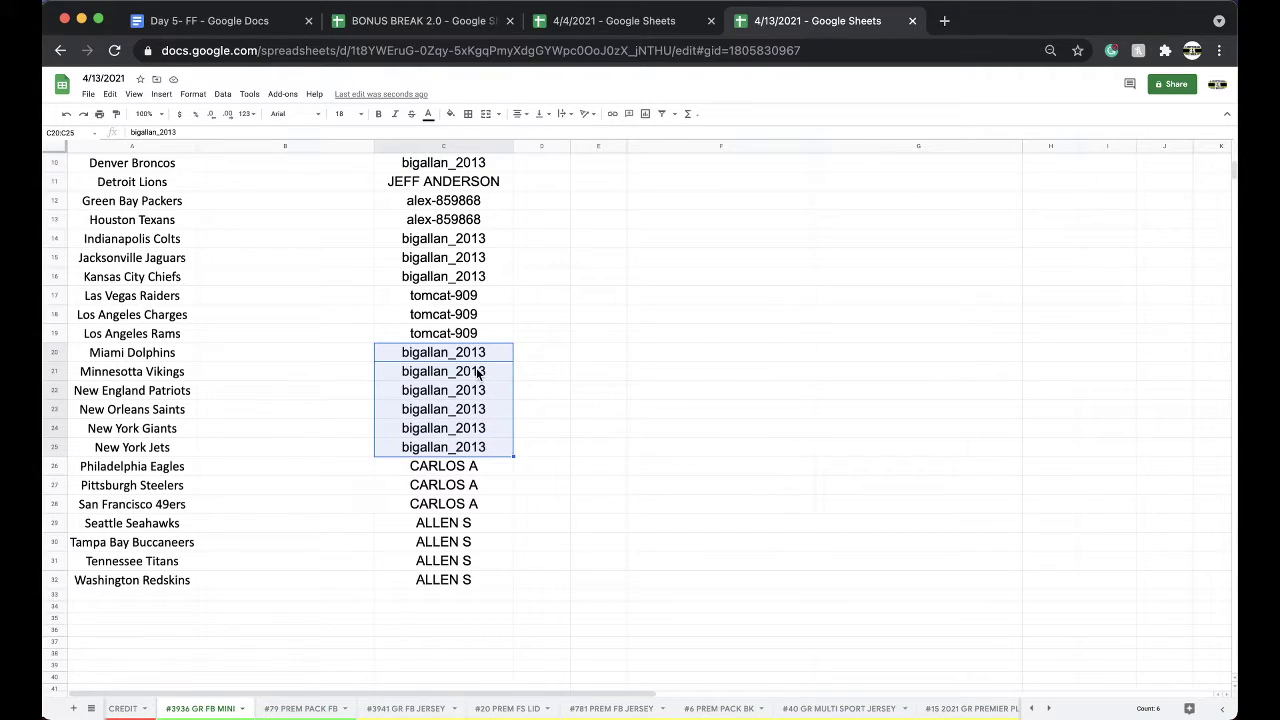
Step: Copy the entire participant column C
{"action": "scroll", "coordinate": [477, 373], "scroll_direction": "up", "scroll_amount": 5}
{"action": "left_click", "coordinate": [449, 144]}
{"action": "key", "text": "ctrl+c"}
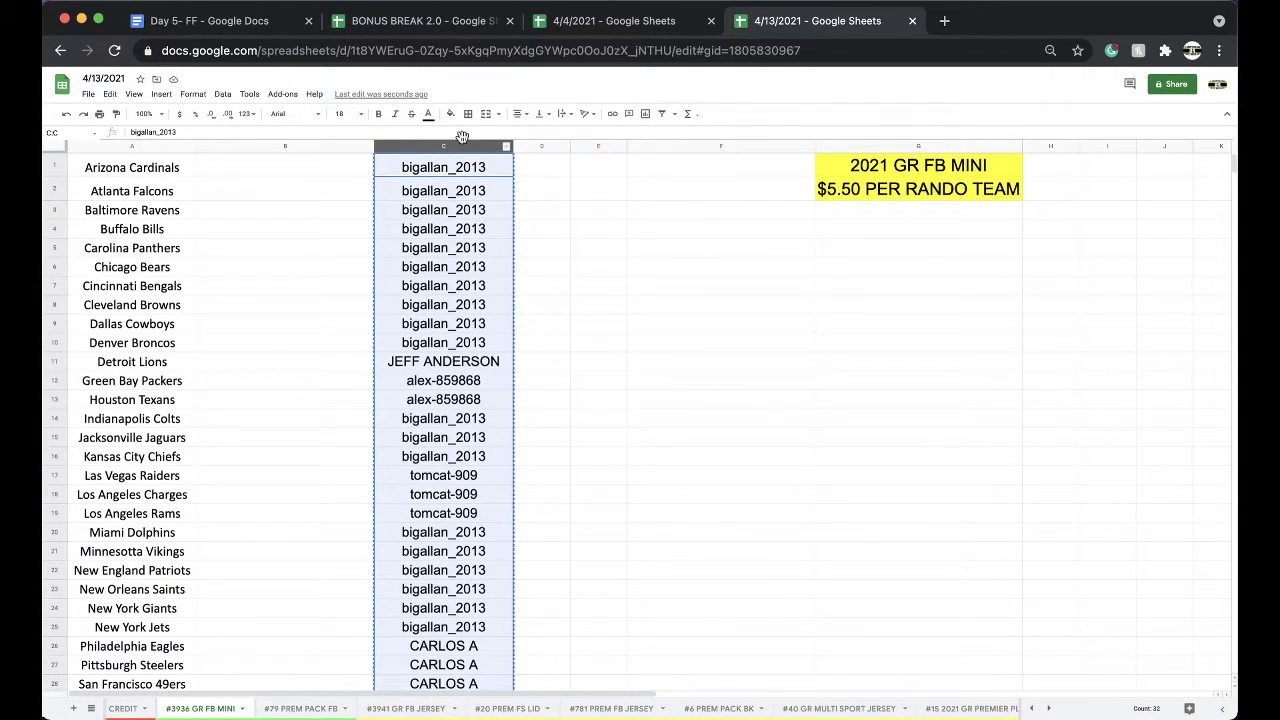
Step: Open random.org in a new browser tab and go to its List Randomizer
{"action": "left_click", "coordinate": [943, 21]}
{"action": "type", "text": "R"}
{"action": "key", "text": "Return"}
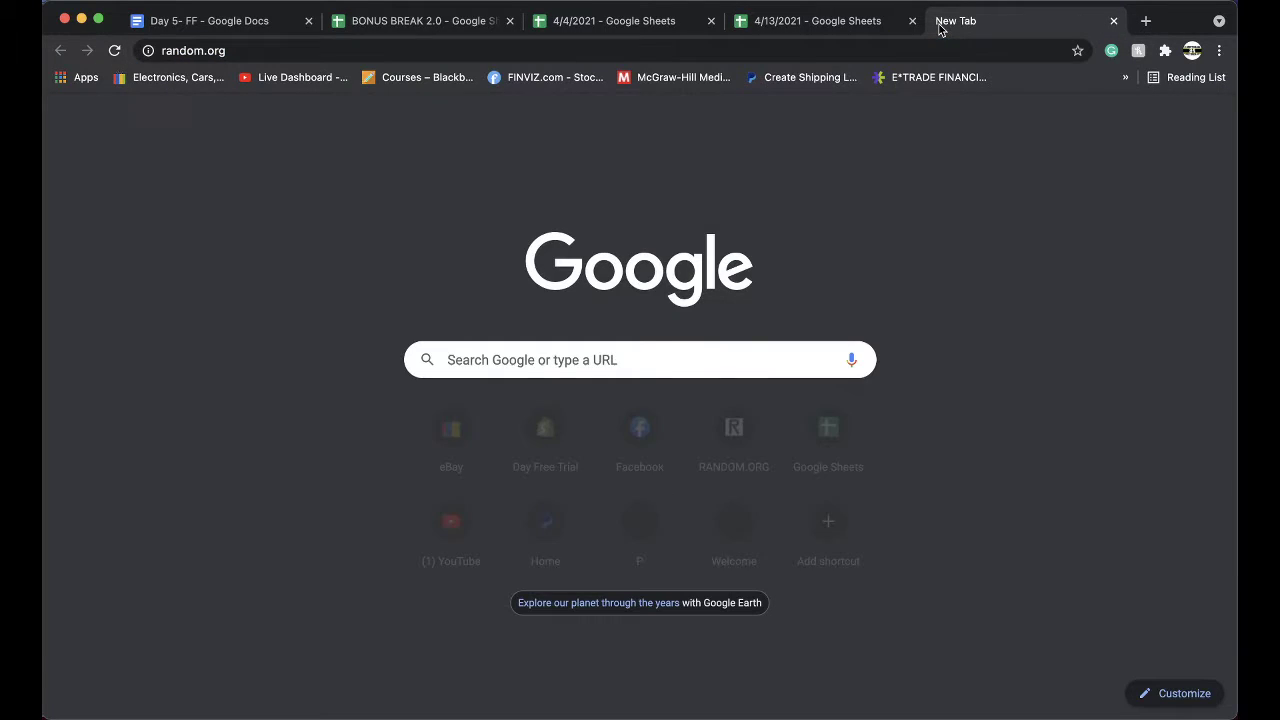
{"action": "scroll", "coordinate": [618, 434], "scroll_direction": "down", "scroll_amount": 5}
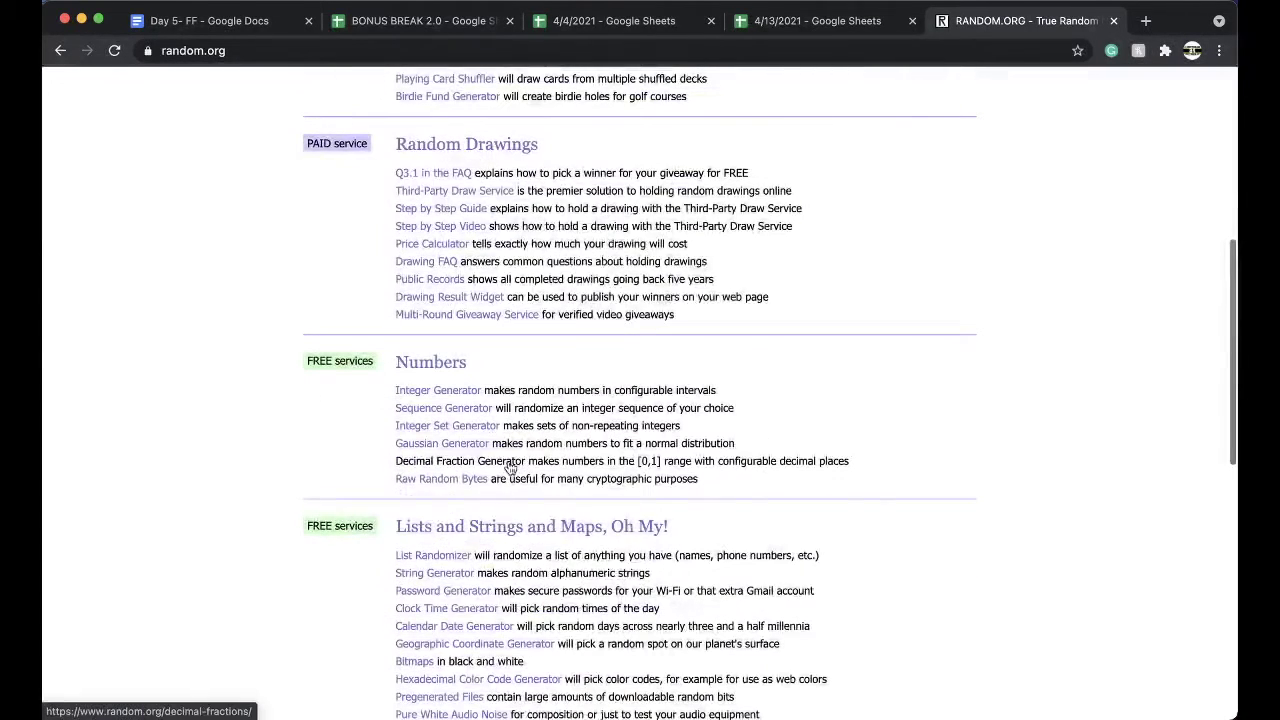
{"action": "left_click", "coordinate": [438, 548]}
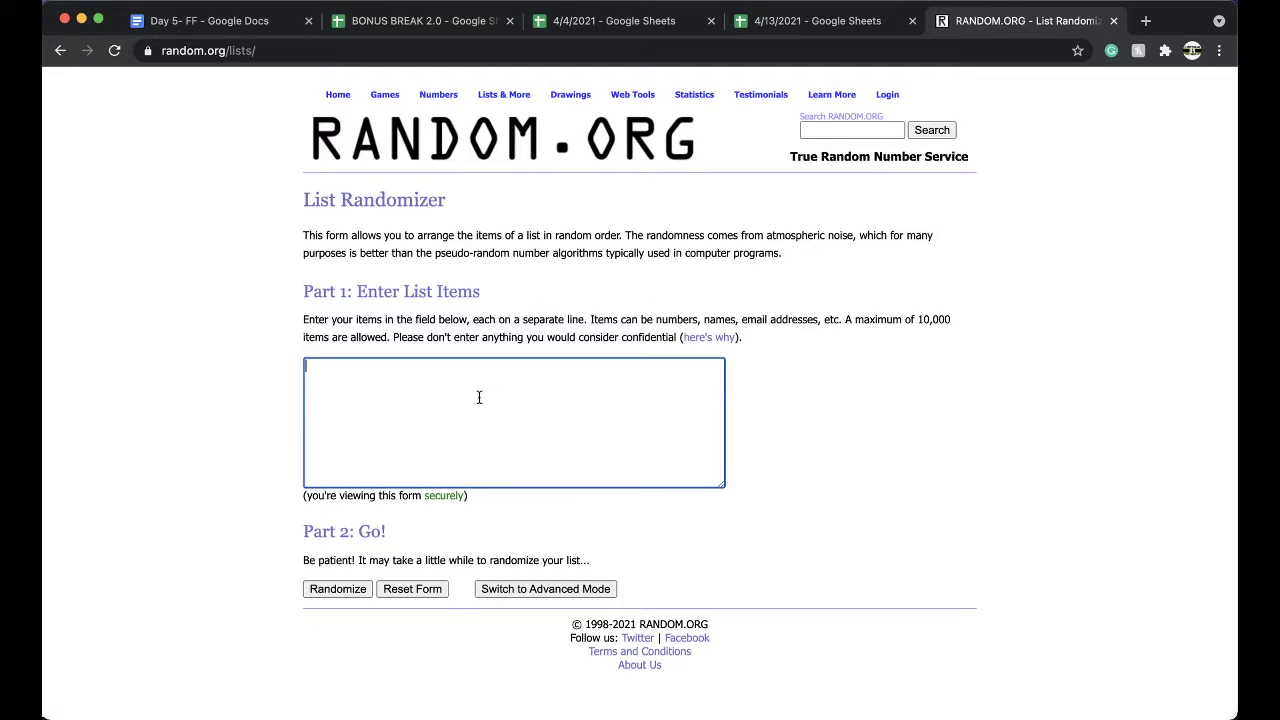
Step: Paste the copied participants into the list items field and randomize the list
{"action": "left_click", "coordinate": [480, 397]}
{"action": "key", "text": "cmd+v"}
{"action": "left_click", "coordinate": [345, 588]}
Step: Randomize the participant list again until it has been shuffled five times in total
{"action": "scroll", "coordinate": [350, 588], "scroll_direction": "down", "scroll_amount": 3}
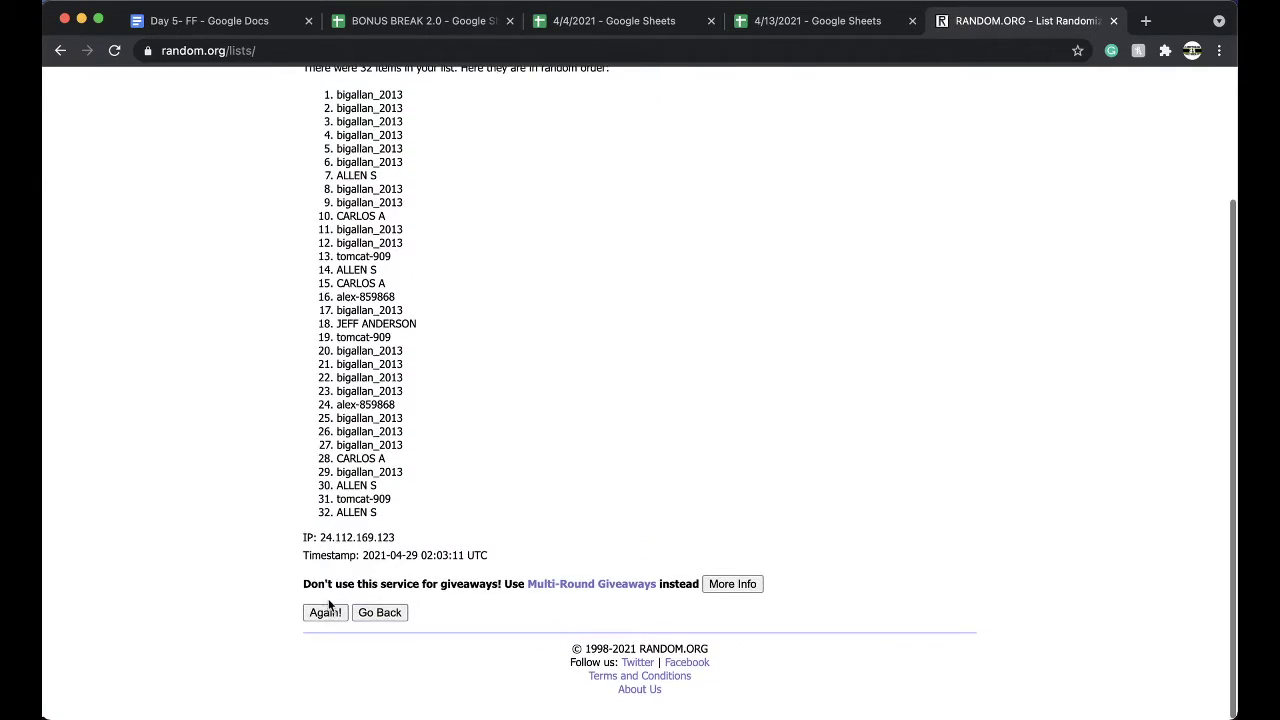
{"action": "left_click", "coordinate": [322, 615]}
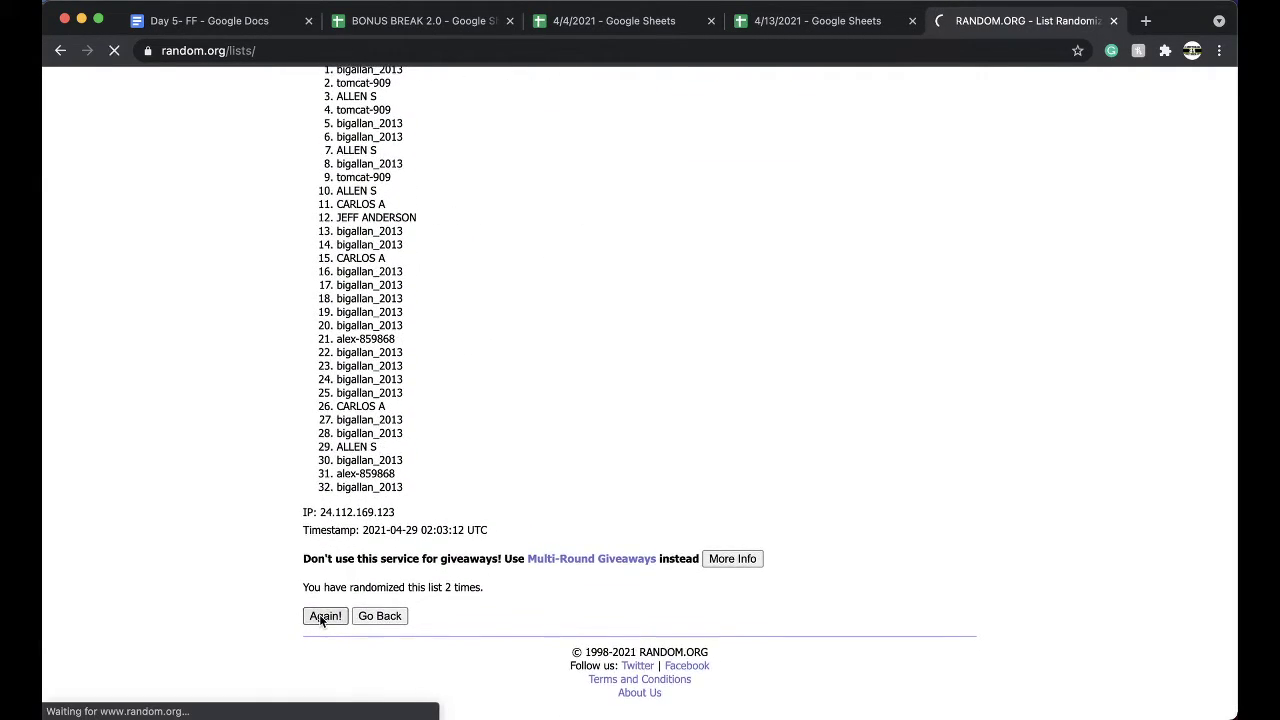
{"action": "left_click", "coordinate": [322, 615]}
{"action": "scroll", "coordinate": [322, 620], "scroll_direction": "down", "scroll_amount": 3}
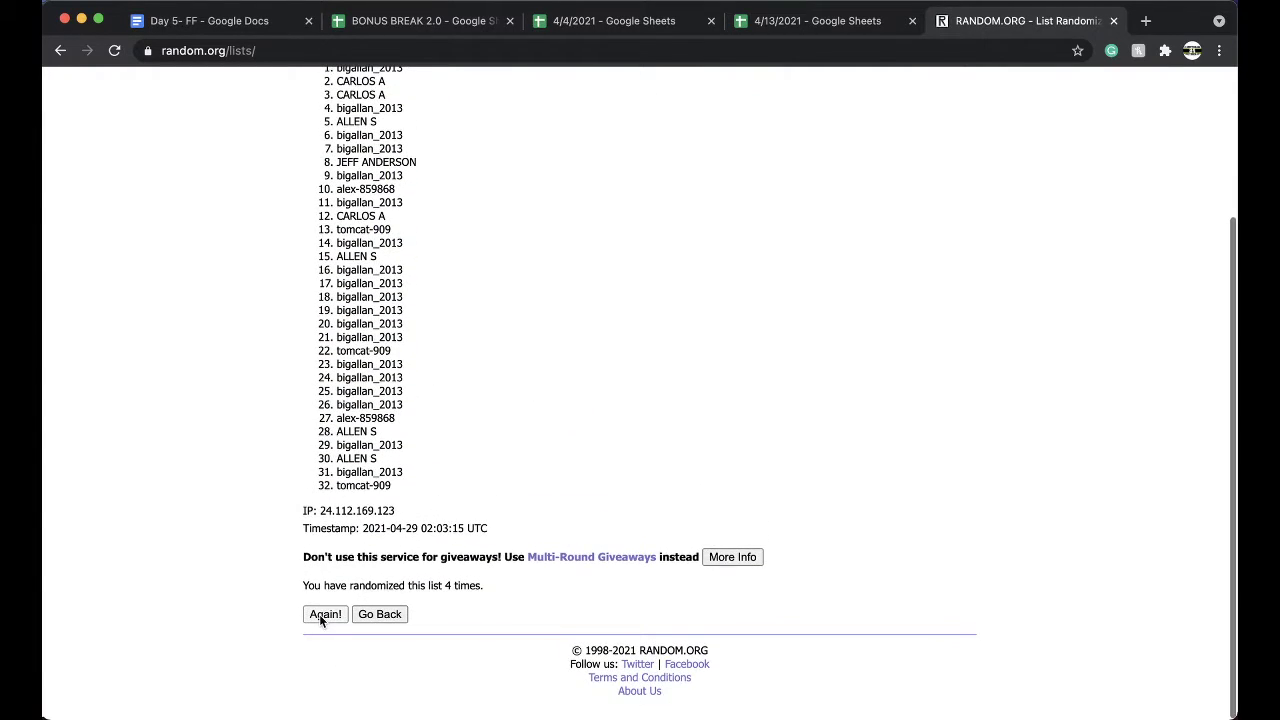
{"action": "left_click", "coordinate": [322, 615]}
Step: Copy all 32 entries of the randomized list
{"action": "double_click", "coordinate": [360, 262]}
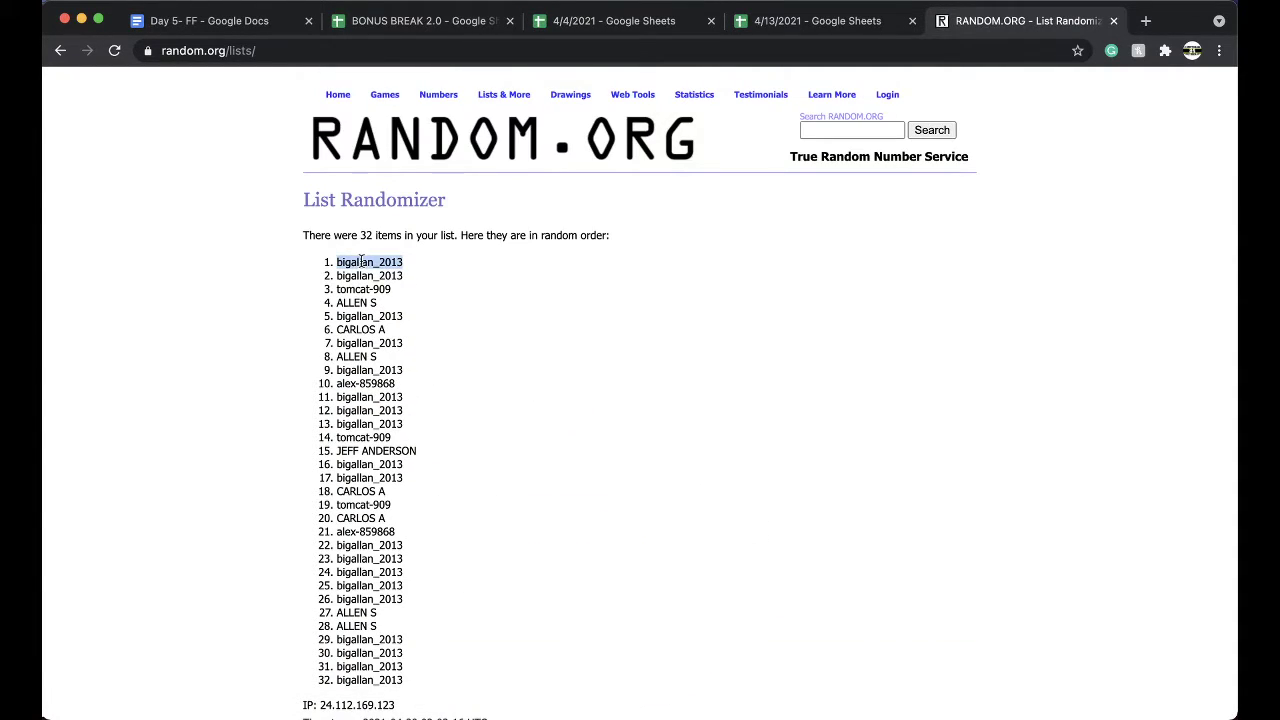
{"action": "scroll", "coordinate": [390, 343], "scroll_direction": "down", "scroll_amount": 1}
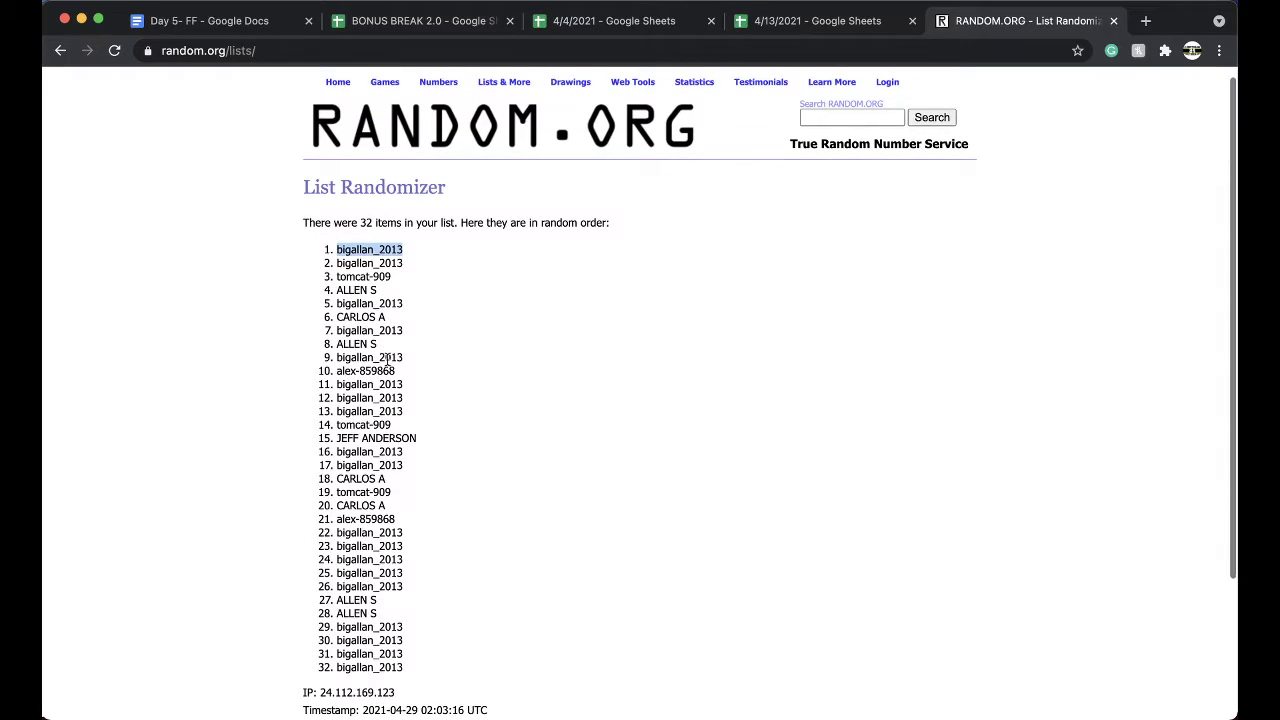
{"action": "left_click", "coordinate": [386, 384]}
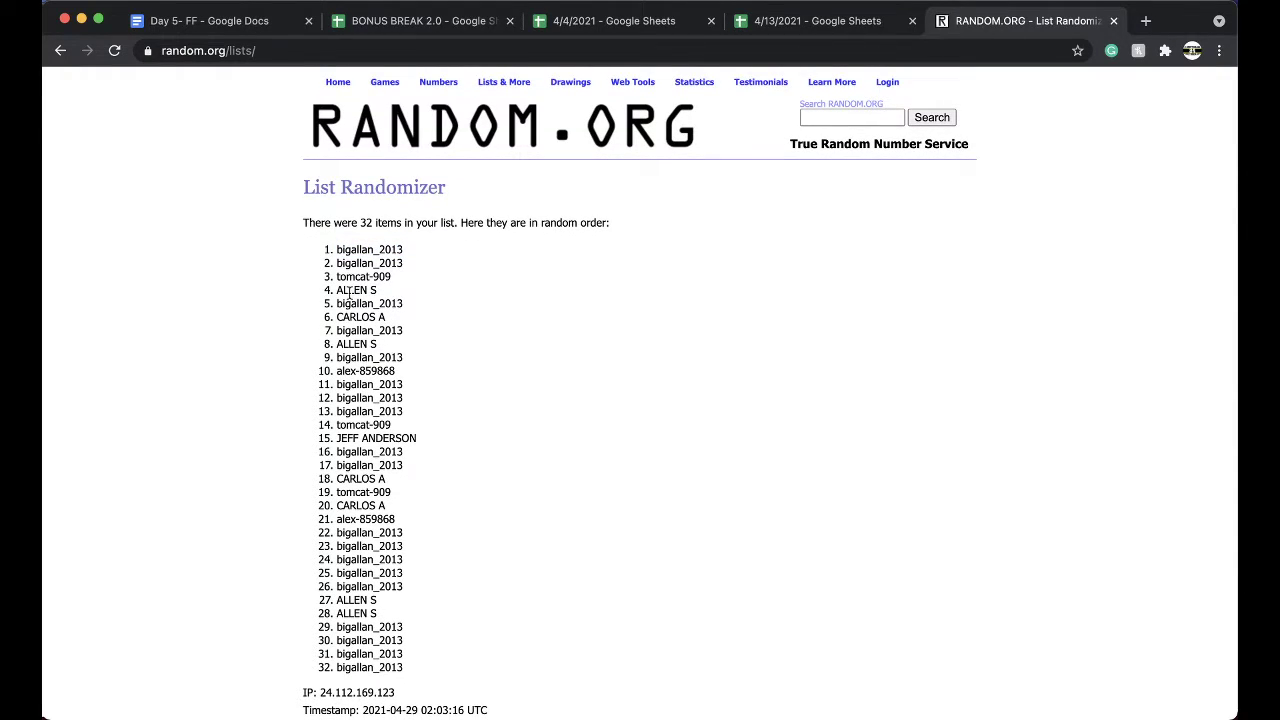
{"action": "left_click_drag", "start_coordinate": [336, 249], "coordinate": [436, 660]}
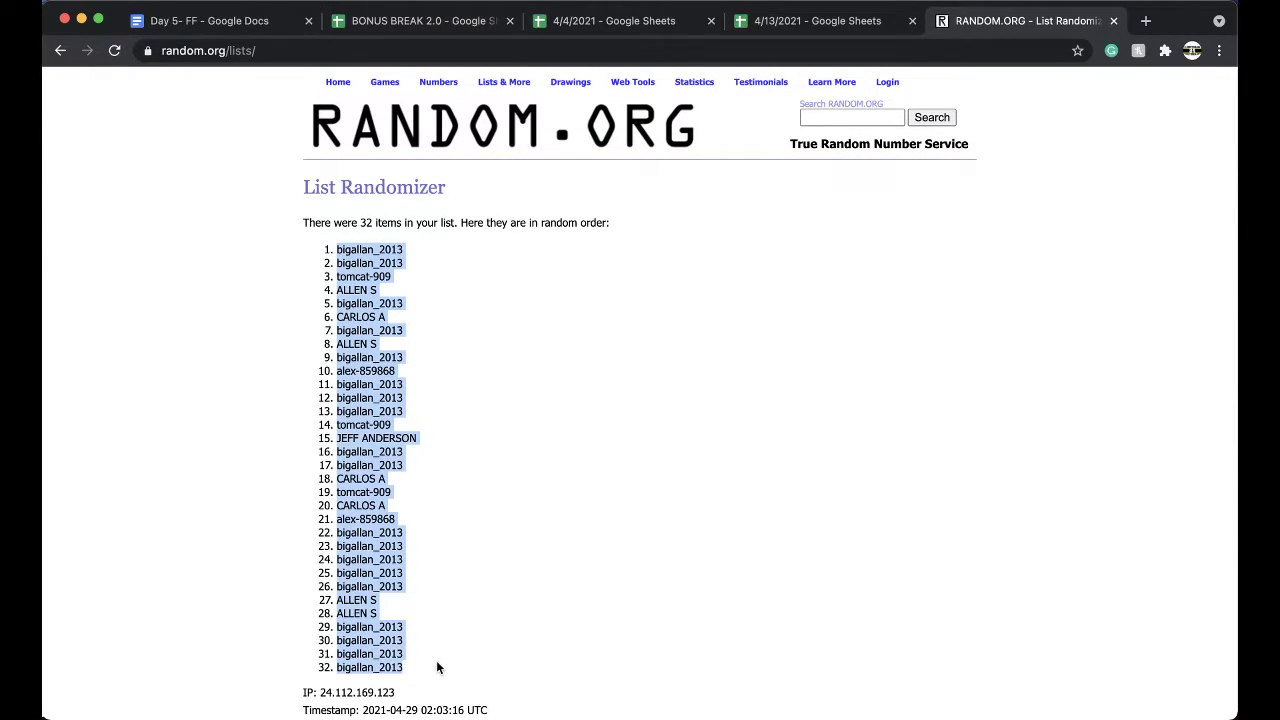
{"action": "scroll", "coordinate": [434, 663], "scroll_direction": "down", "scroll_amount": 4}
{"action": "key", "text": "super+c"}
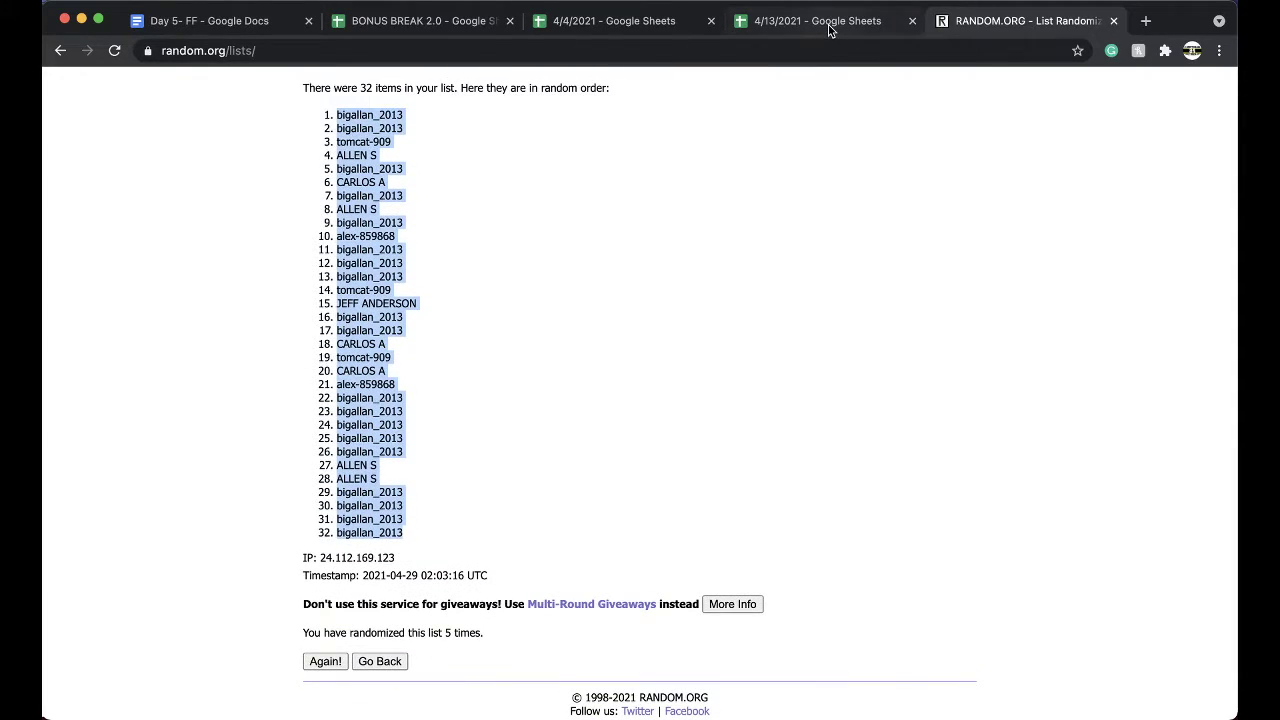
Step: In the 4/13/2021 spreadsheet, paste the randomized list into column B from B1 and set its font size to 18
{"action": "left_click", "coordinate": [818, 20]}
{"action": "left_click", "coordinate": [317, 174]}
{"action": "key", "text": "super+v"}
{"action": "left_click", "coordinate": [342, 113]}
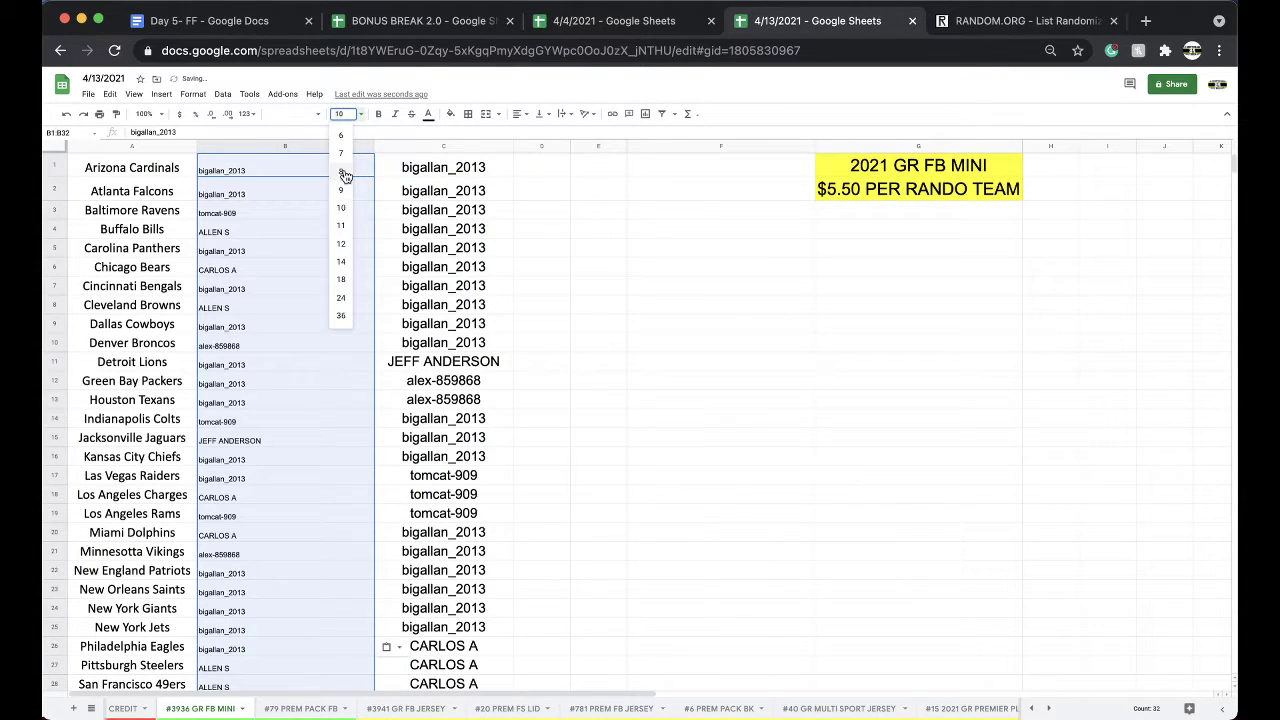
{"action": "left_click", "coordinate": [343, 280]}
Step: Sort the sheet by column B, A → Z
{"action": "left_click", "coordinate": [223, 96]}
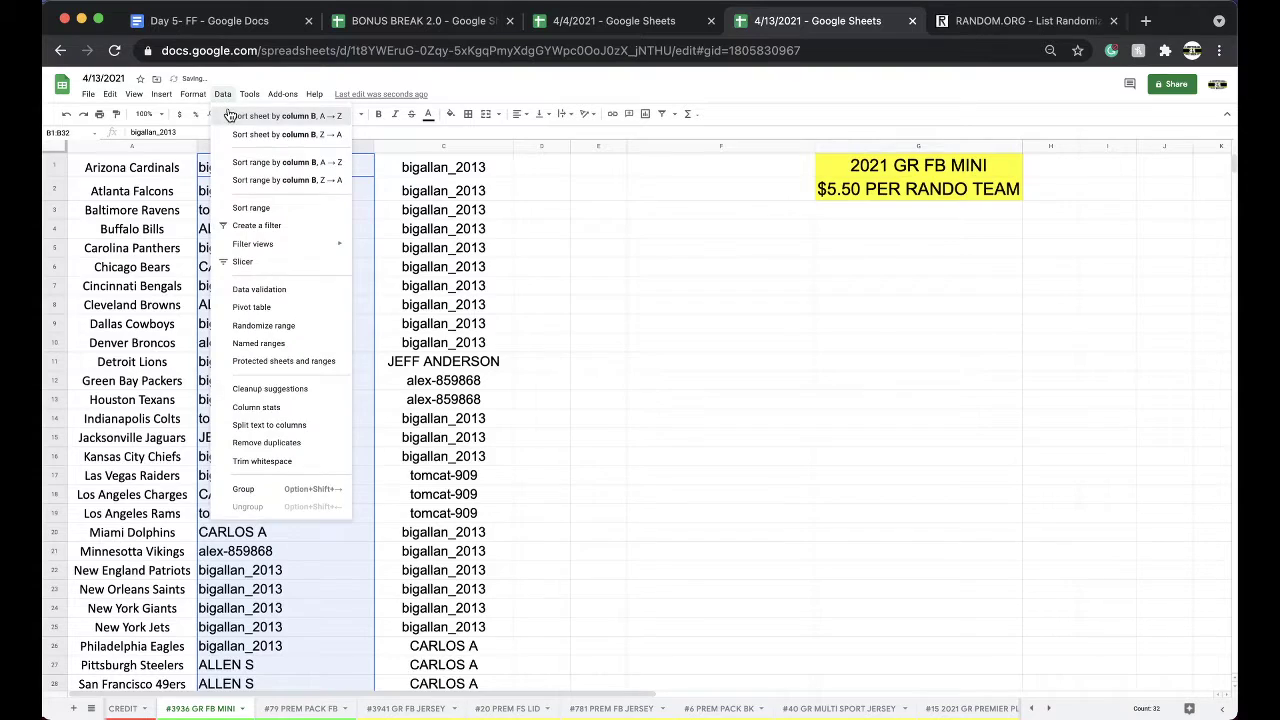
{"action": "left_click", "coordinate": [287, 116]}
{"action": "left_click", "coordinate": [292, 168]}
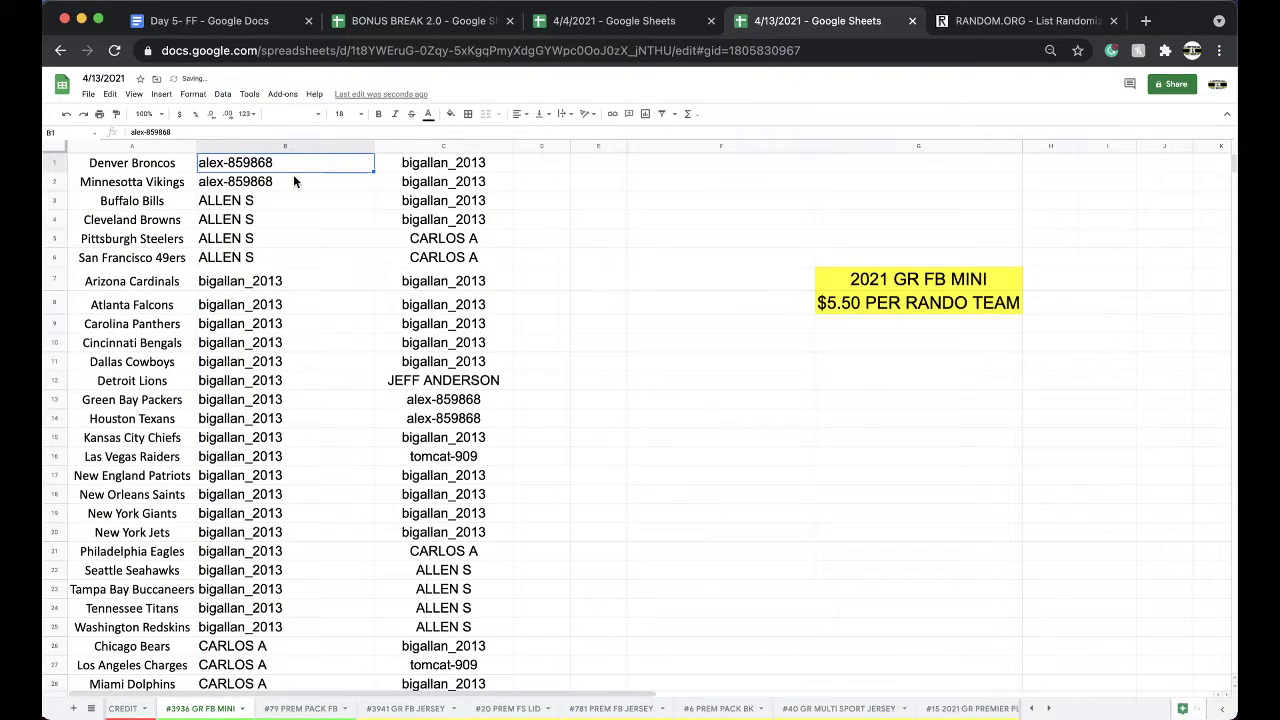
Step: Go down column B row by row and examine which teams are assigned to each participant
{"action": "key", "text": "Down"}
{"action": "key", "text": "Down"}
{"action": "key", "text": "Down"}
{"action": "key", "text": "Down"}
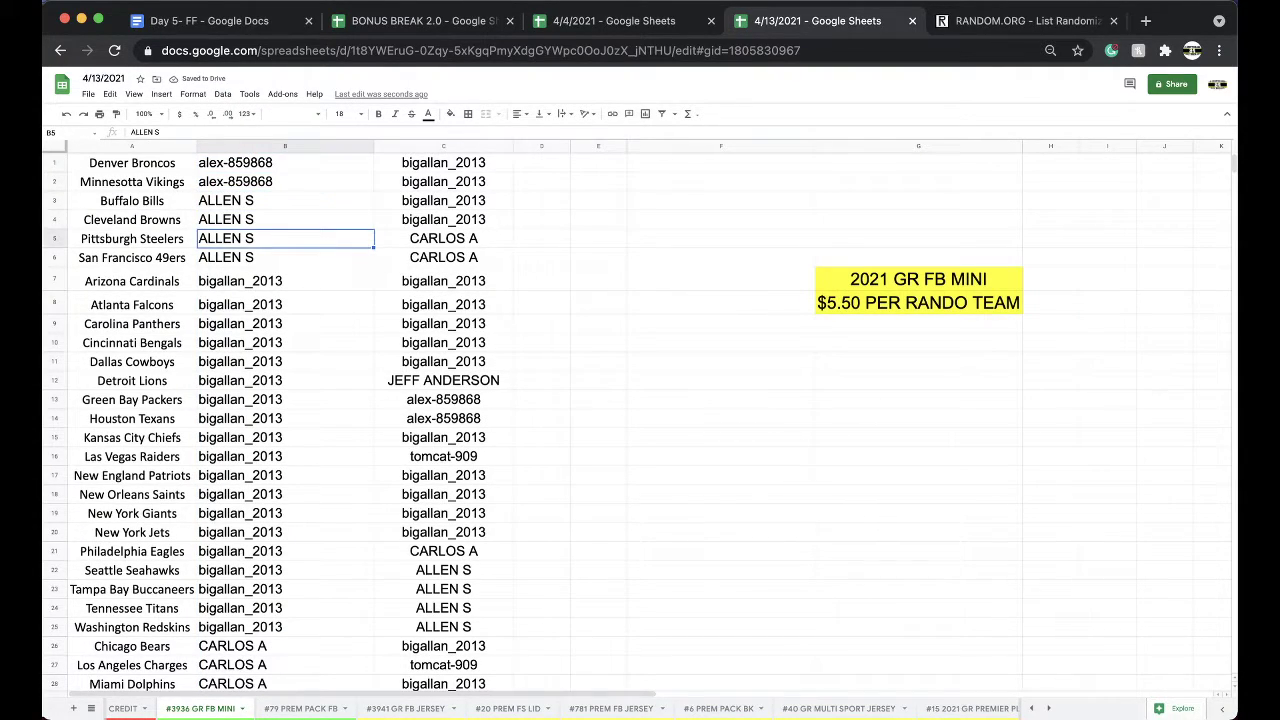
{"action": "key", "text": "Down"}
{"action": "key", "text": "Down"}
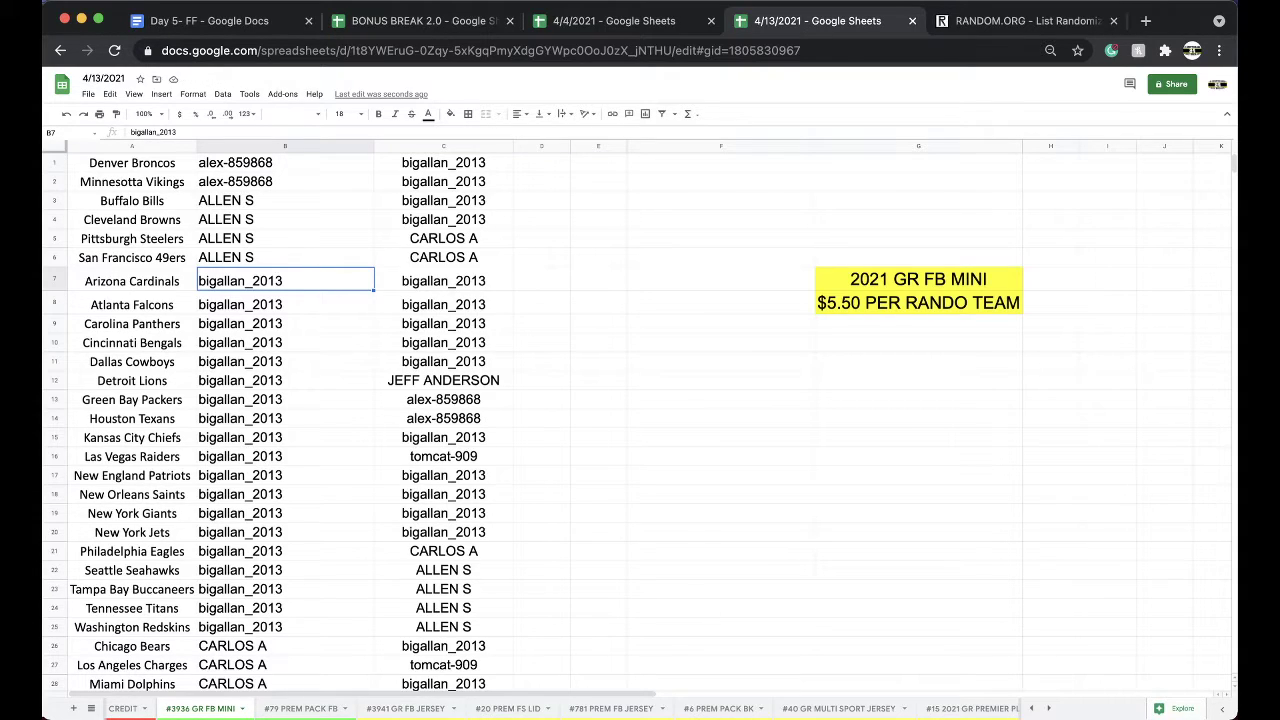
{"action": "key", "text": "Down"}
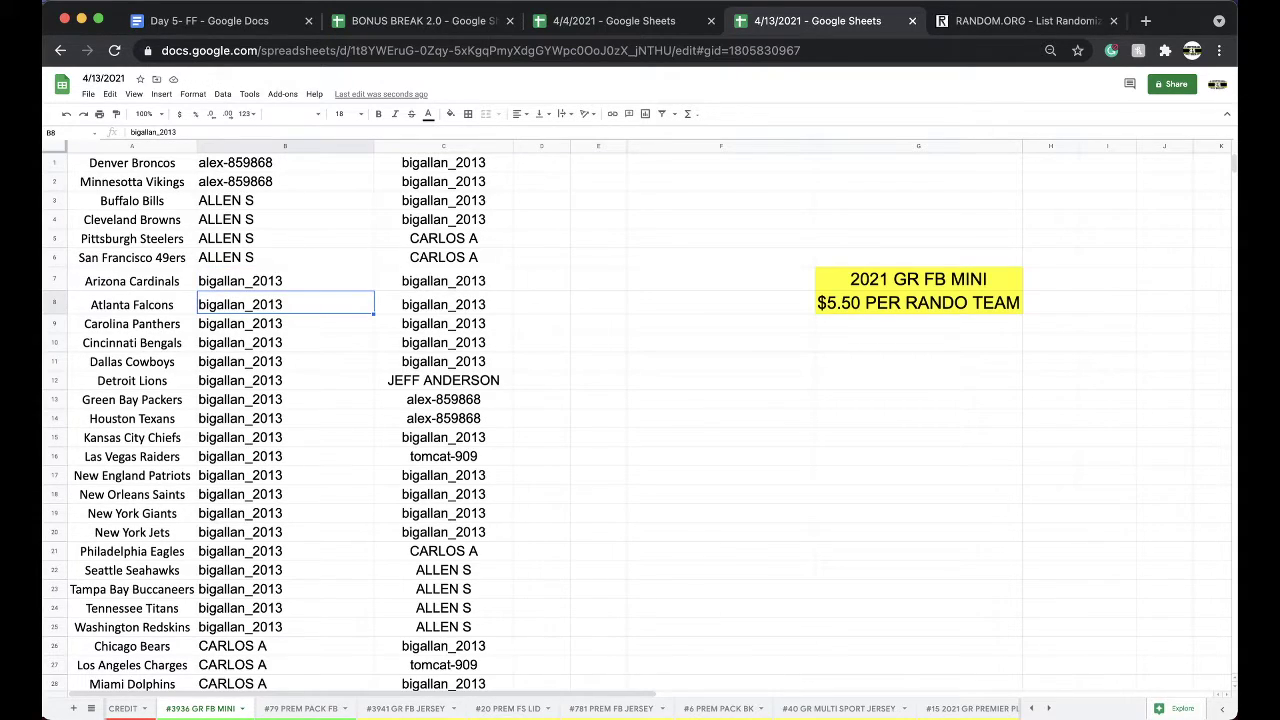
{"action": "key", "text": "Down"}
{"action": "key", "text": "Down"}
{"action": "key", "text": "Down"}
{"action": "key", "text": "Down"}
{"action": "key", "text": "Down"}
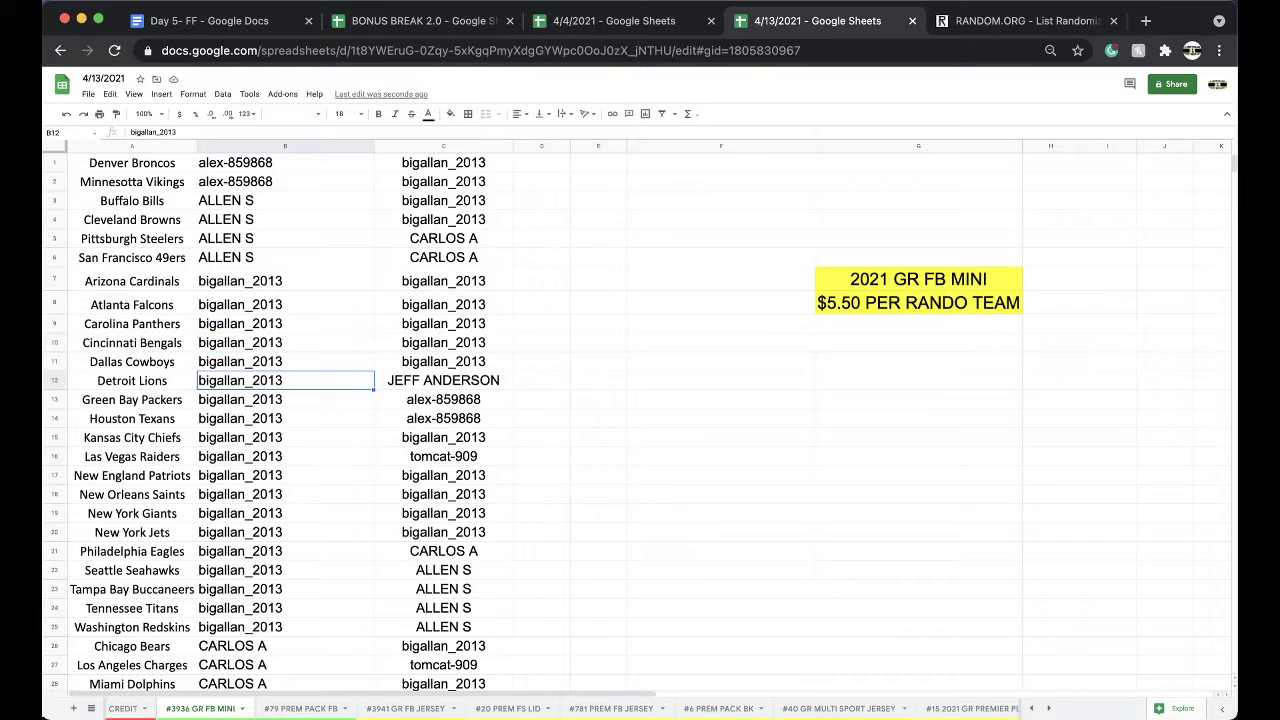
{"action": "scroll", "coordinate": [279, 294], "scroll_direction": "down", "scroll_amount": 3}
{"action": "key", "text": "Down"}
{"action": "key", "text": "Down"}
{"action": "key", "text": "Down"}
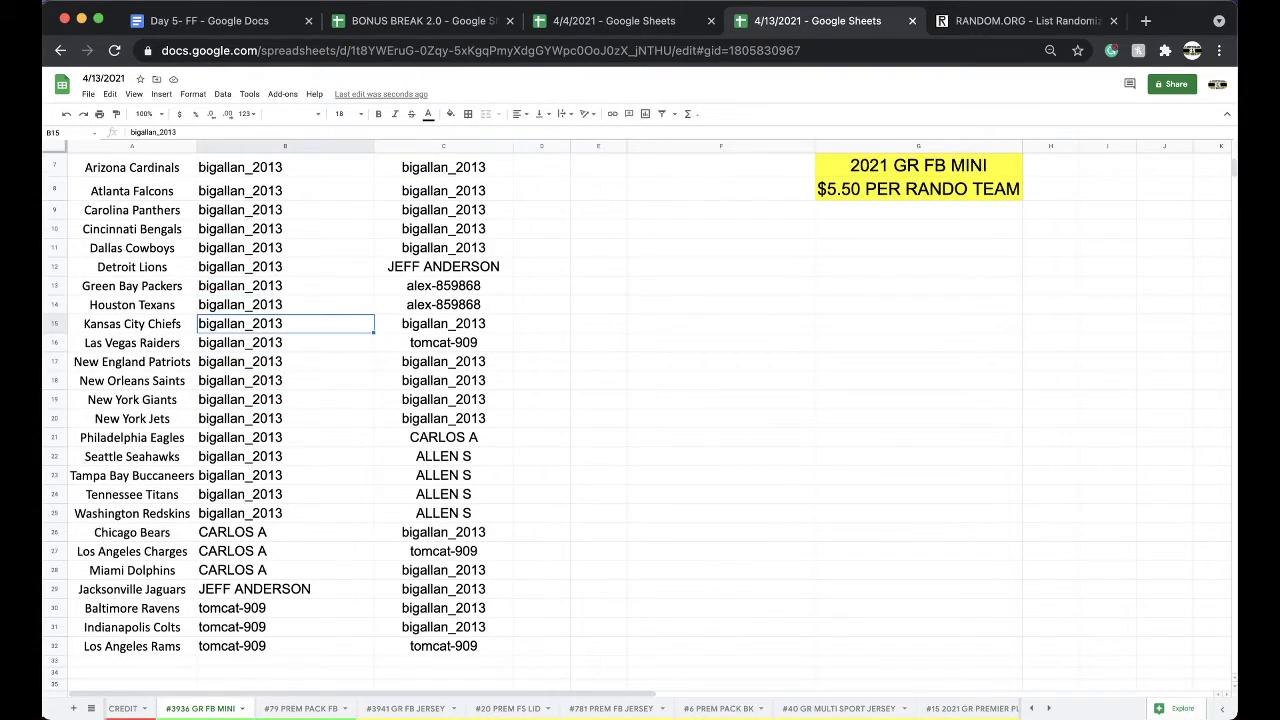
{"action": "key", "text": "Down"}
{"action": "key", "text": "Down"}
{"action": "key", "text": "Down"}
{"action": "key", "text": "Down"}
{"action": "key", "text": "Down"}
{"action": "key", "text": "Down"}
{"action": "key", "text": "Down"}
{"action": "key", "text": "Down"}
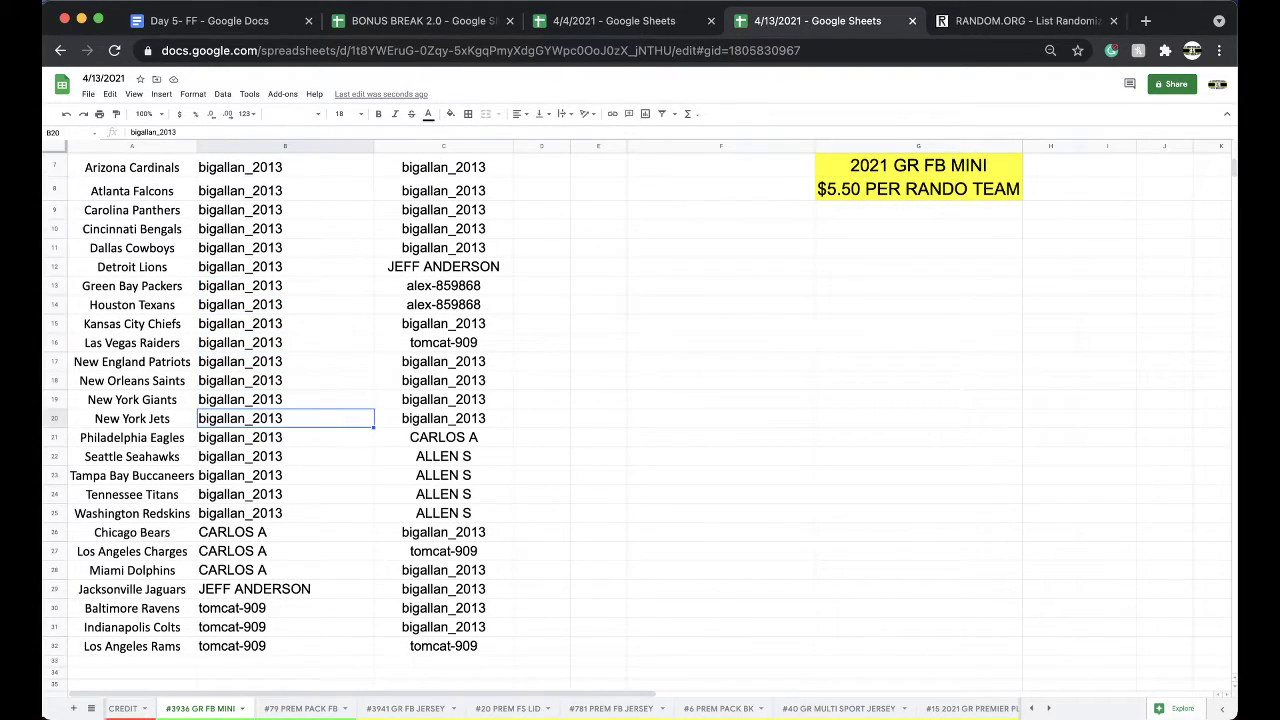
{"action": "key", "text": "Down"}
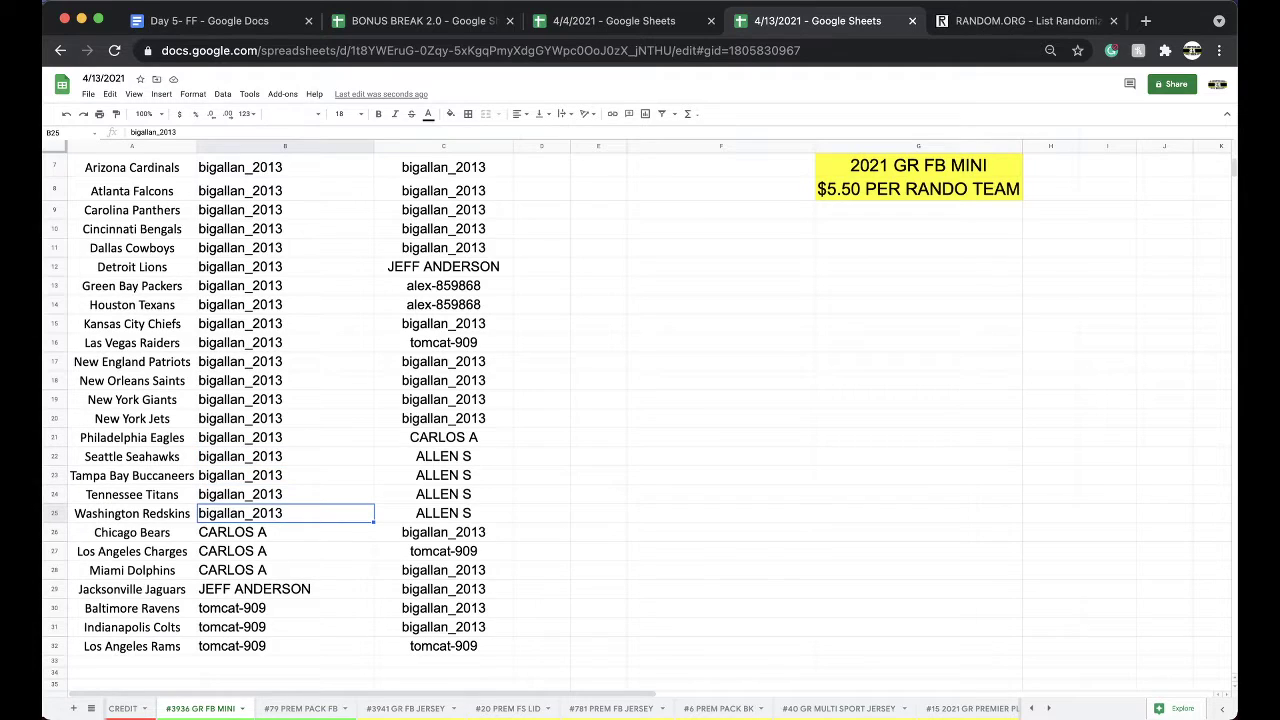
{"action": "key", "text": "Down"}
{"action": "key", "text": "Down"}
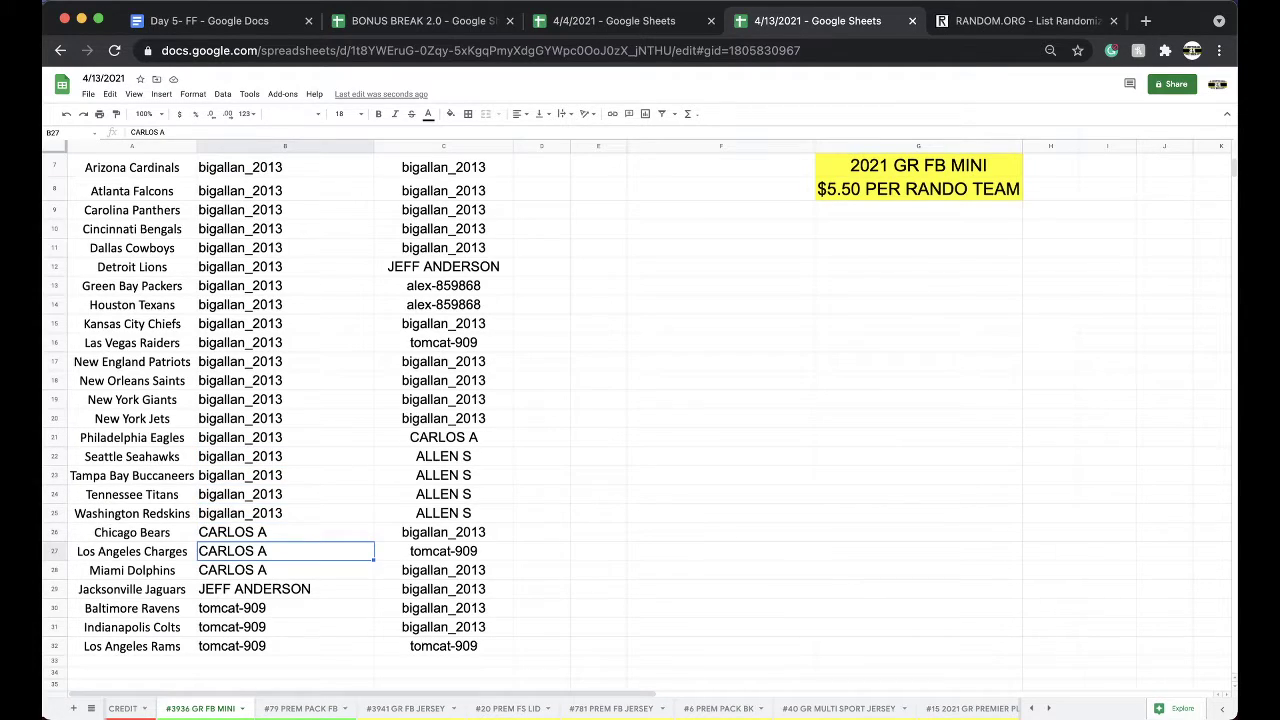
{"action": "key", "text": "Down"}
{"action": "key", "text": "Down"}
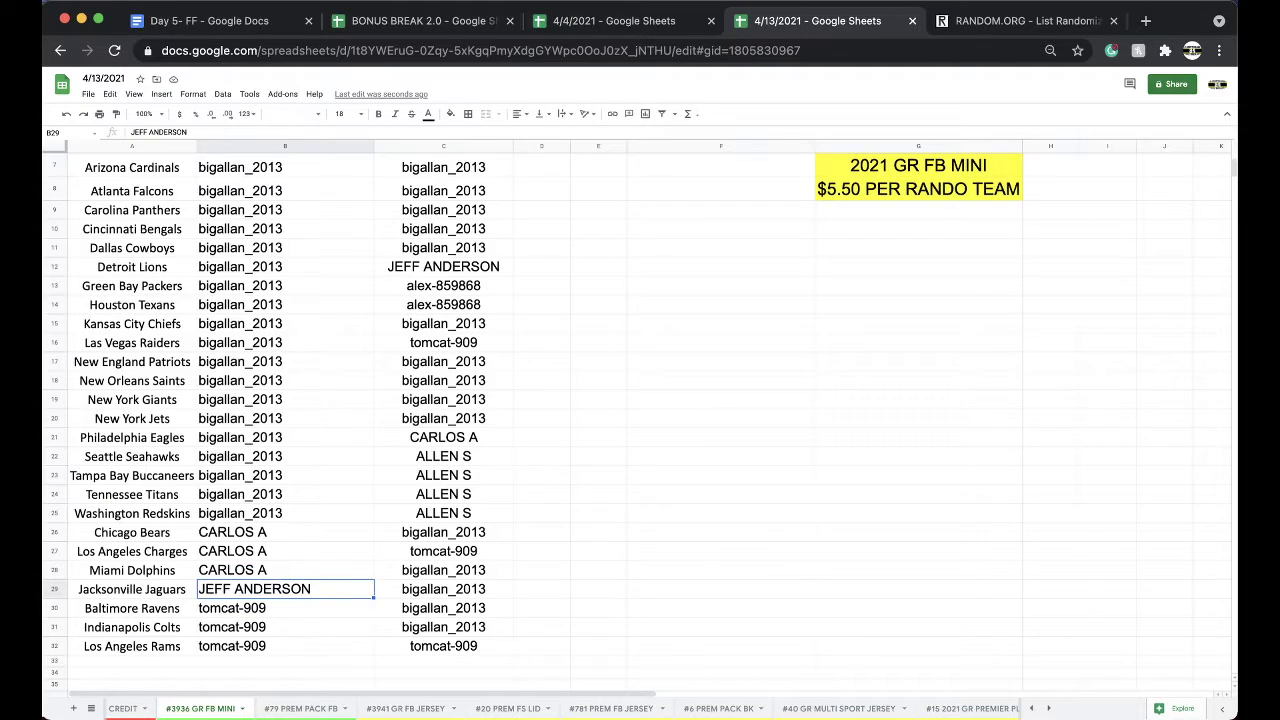
{"action": "scroll", "coordinate": [280, 392], "scroll_direction": "up", "scroll_amount": 3}
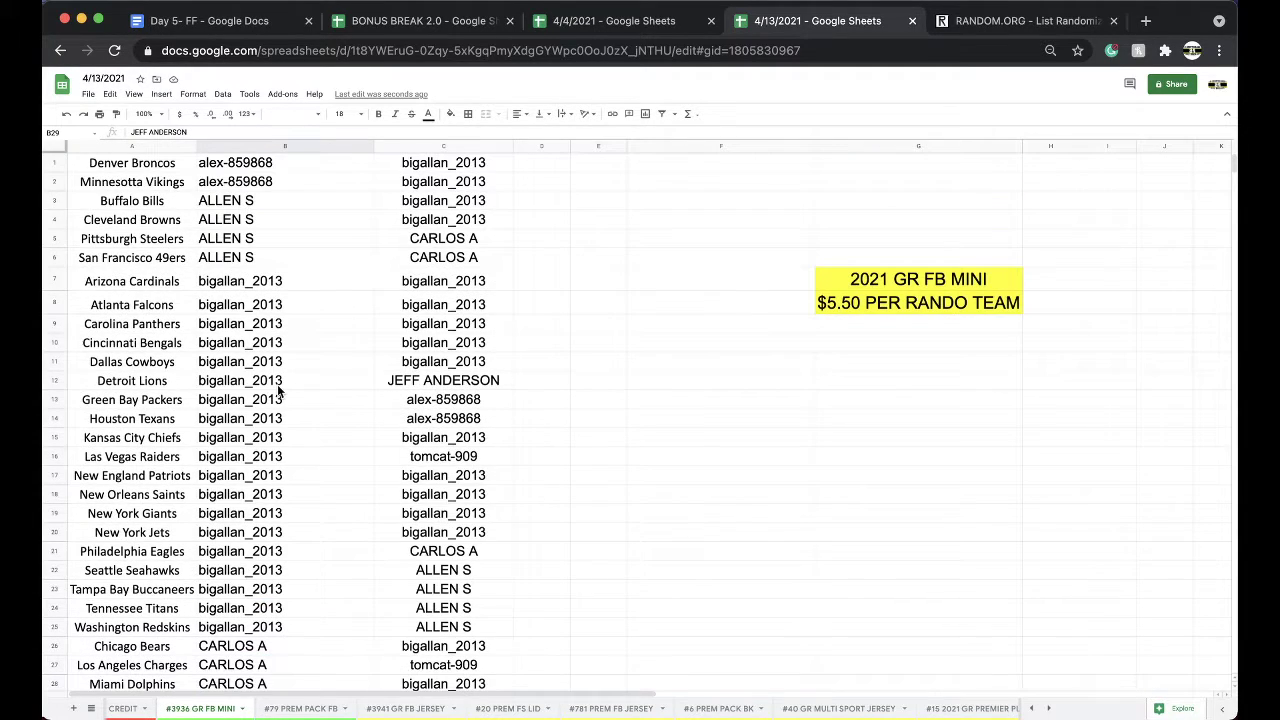
{"action": "scroll", "coordinate": [220, 205], "scroll_direction": "down", "scroll_amount": 3}
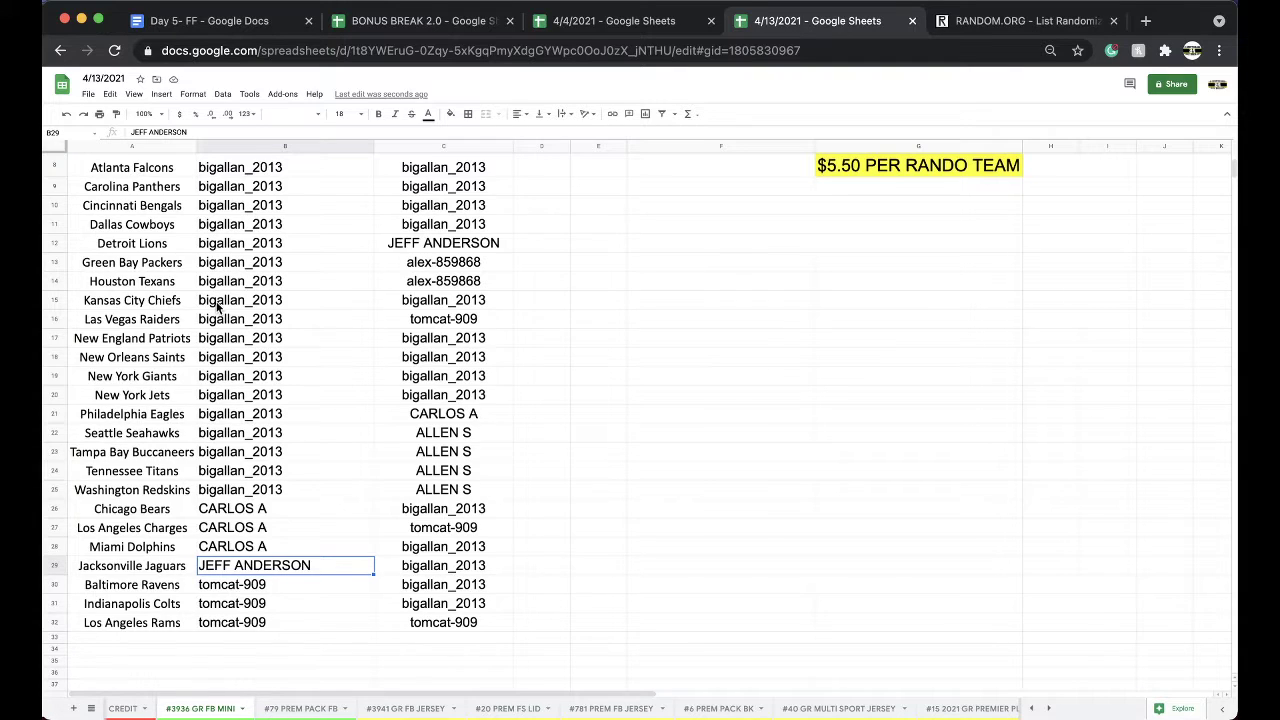
{"action": "scroll", "coordinate": [218, 307], "scroll_direction": "up", "scroll_amount": 3}
{"action": "scroll", "coordinate": [218, 307], "scroll_direction": "down", "scroll_amount": 1}
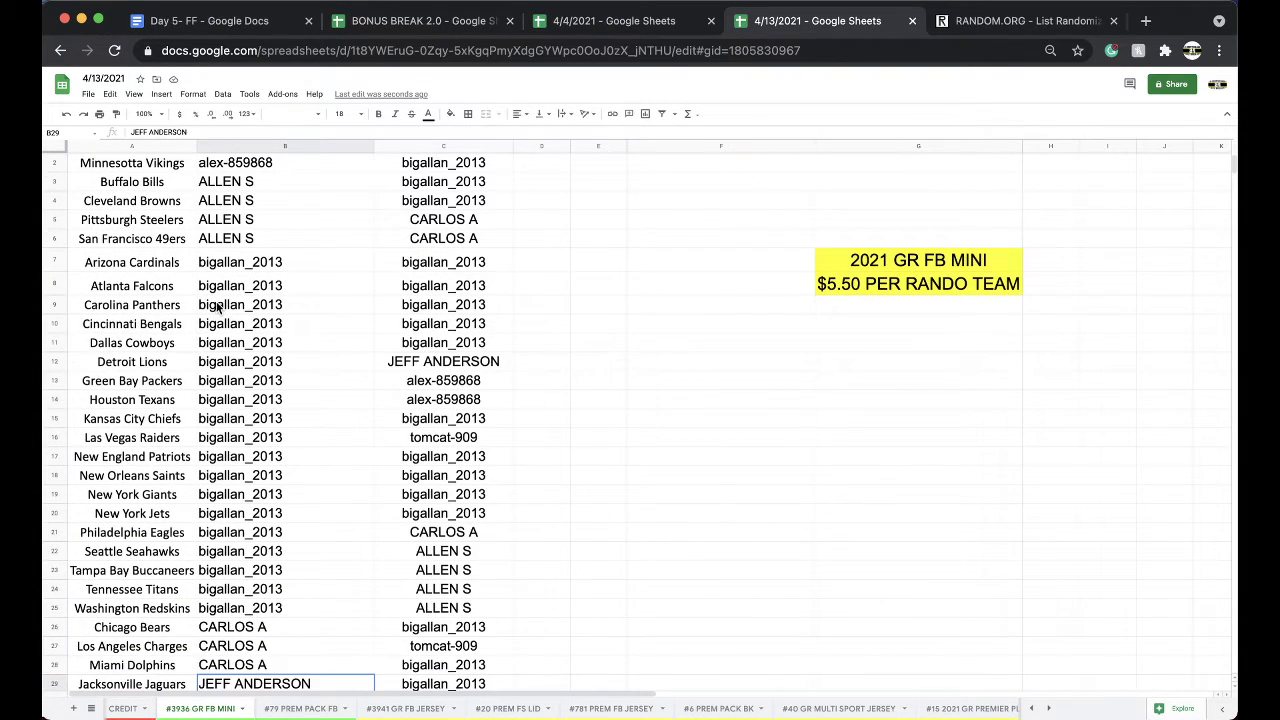
{"action": "scroll", "coordinate": [217, 307], "scroll_direction": "up", "scroll_amount": 1}
Step: Undo the sort of the sheet by column B
{"action": "left_click", "coordinate": [121, 145]}
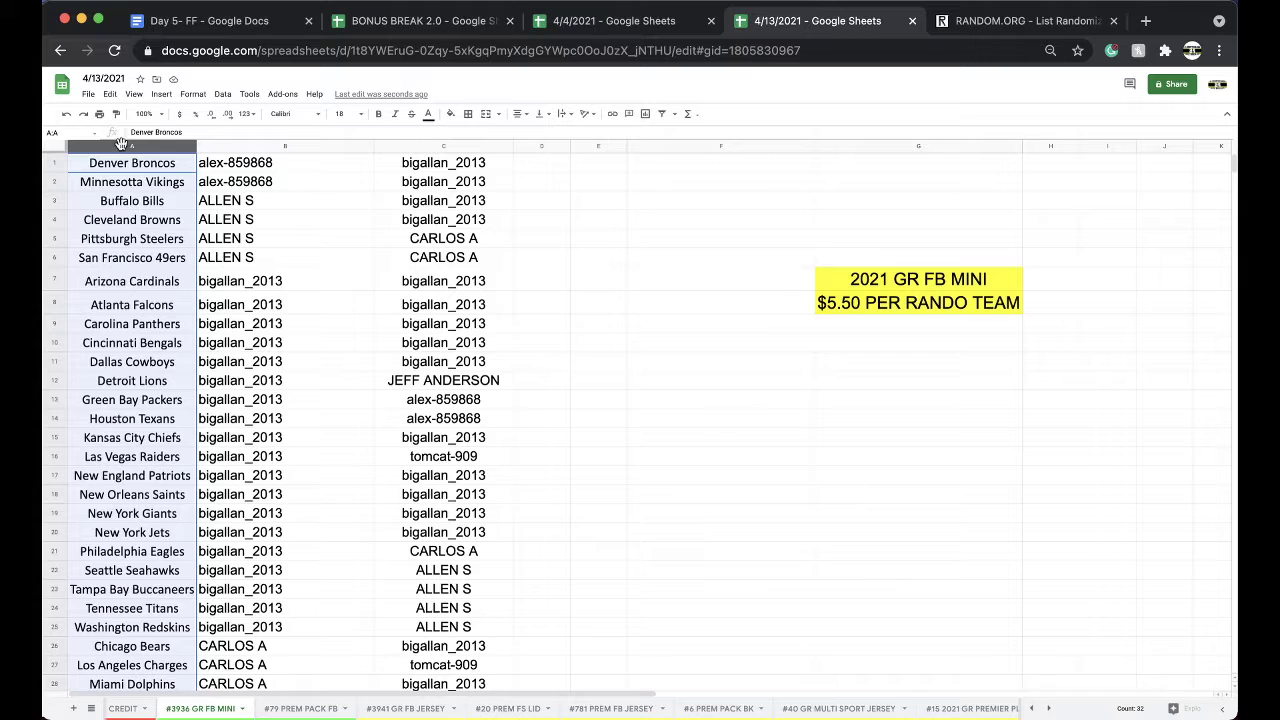
{"action": "left_click", "coordinate": [249, 204]}
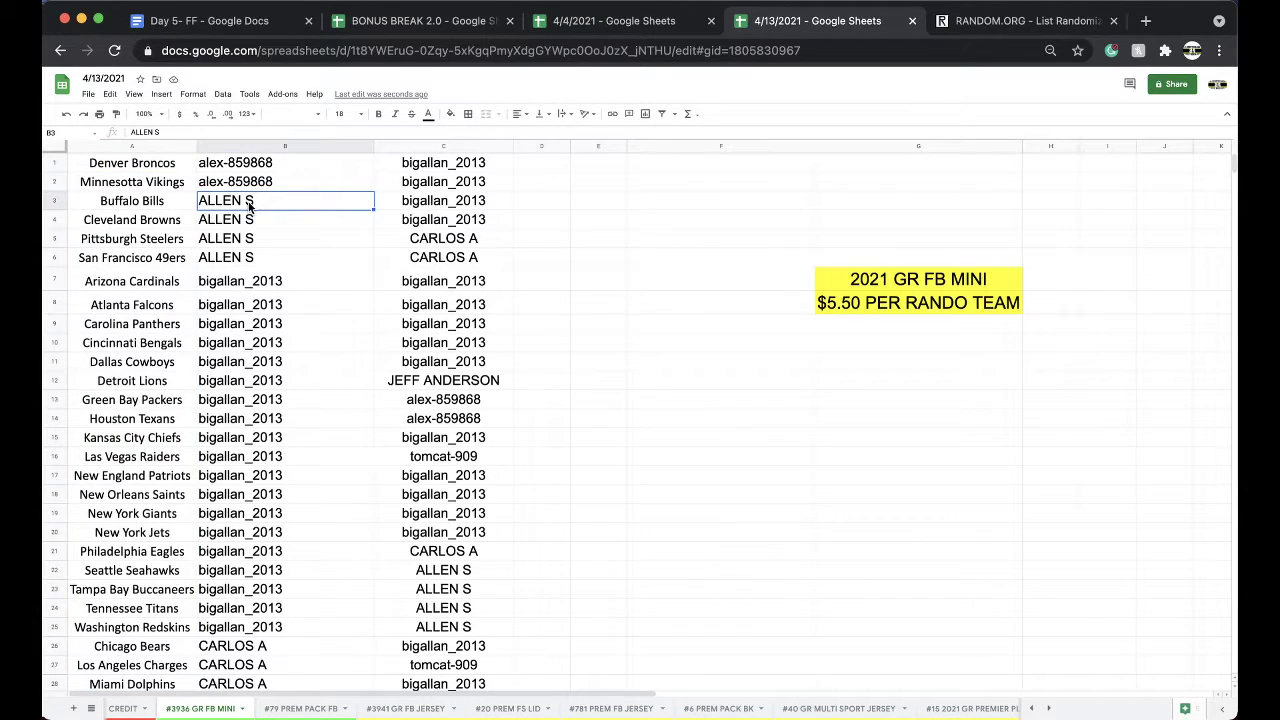
{"action": "key", "text": "super+z"}
Step: Sort the whole sheet by column B, A → Z, and review the teams grouped by participant
{"action": "scroll", "coordinate": [297, 291], "scroll_direction": "down", "scroll_amount": 4}
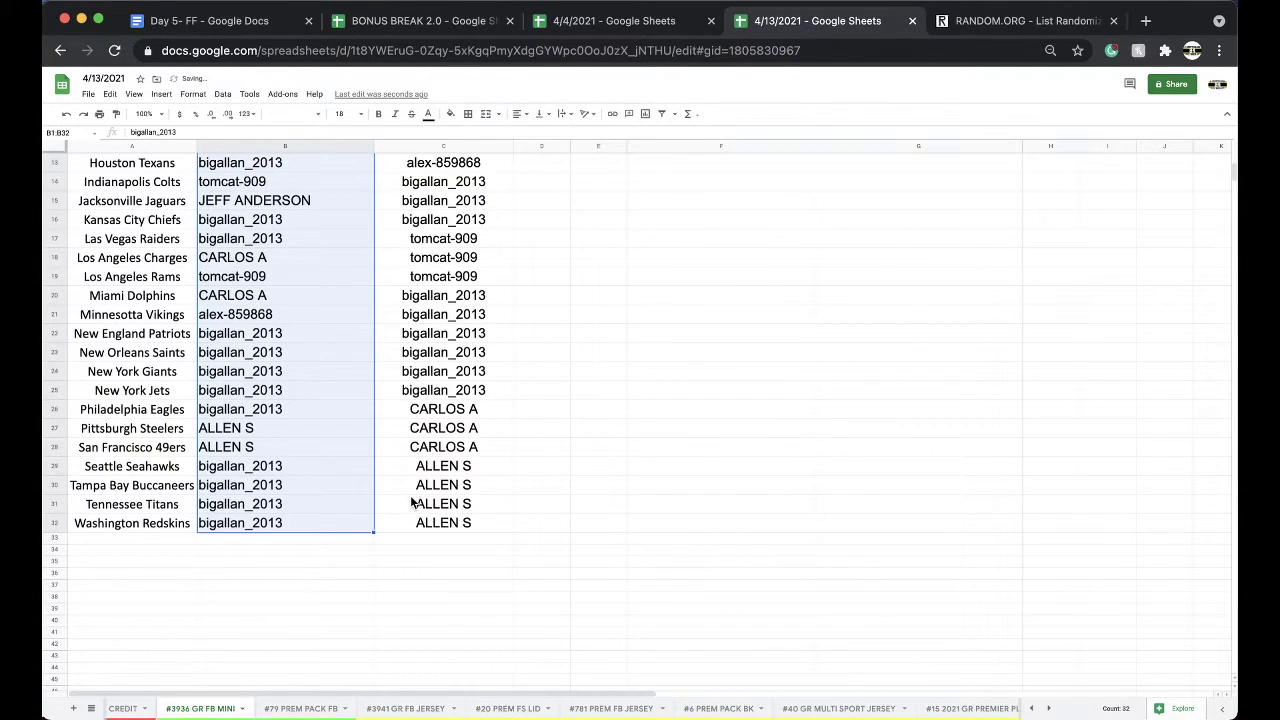
{"action": "scroll", "coordinate": [311, 495], "scroll_direction": "up", "scroll_amount": 4}
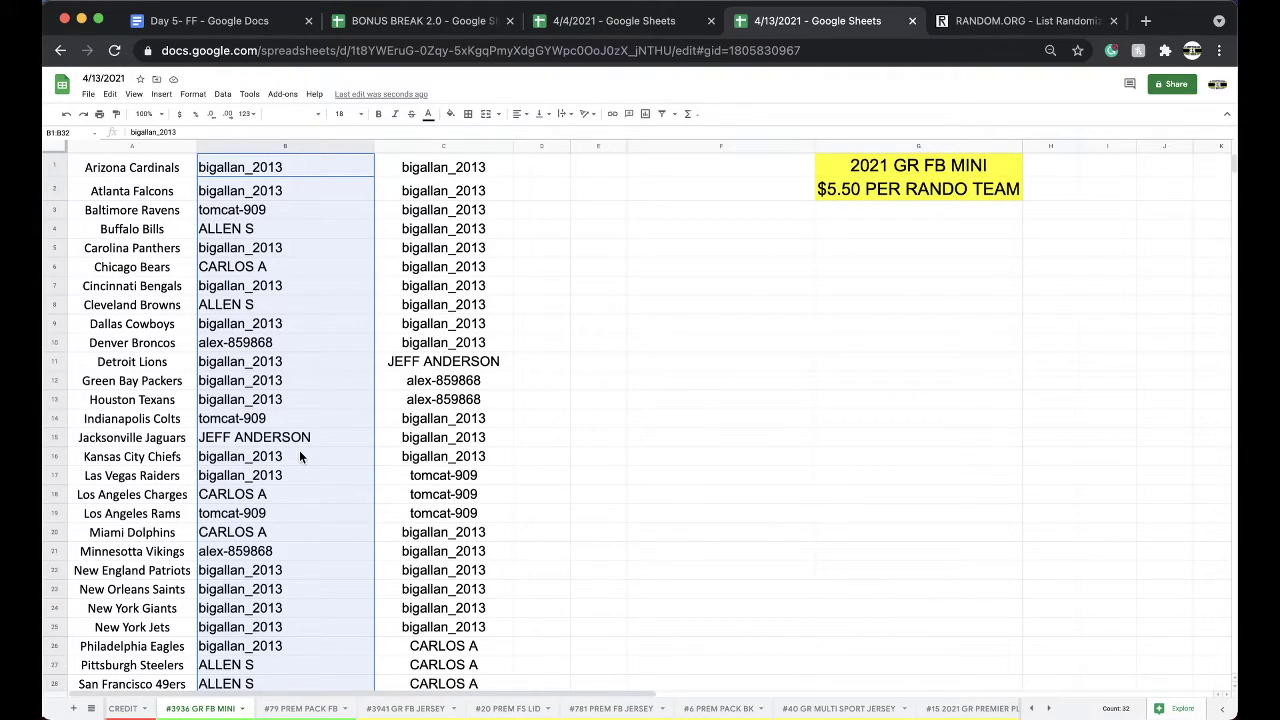
{"action": "scroll", "coordinate": [360, 344], "scroll_direction": "down", "scroll_amount": 1}
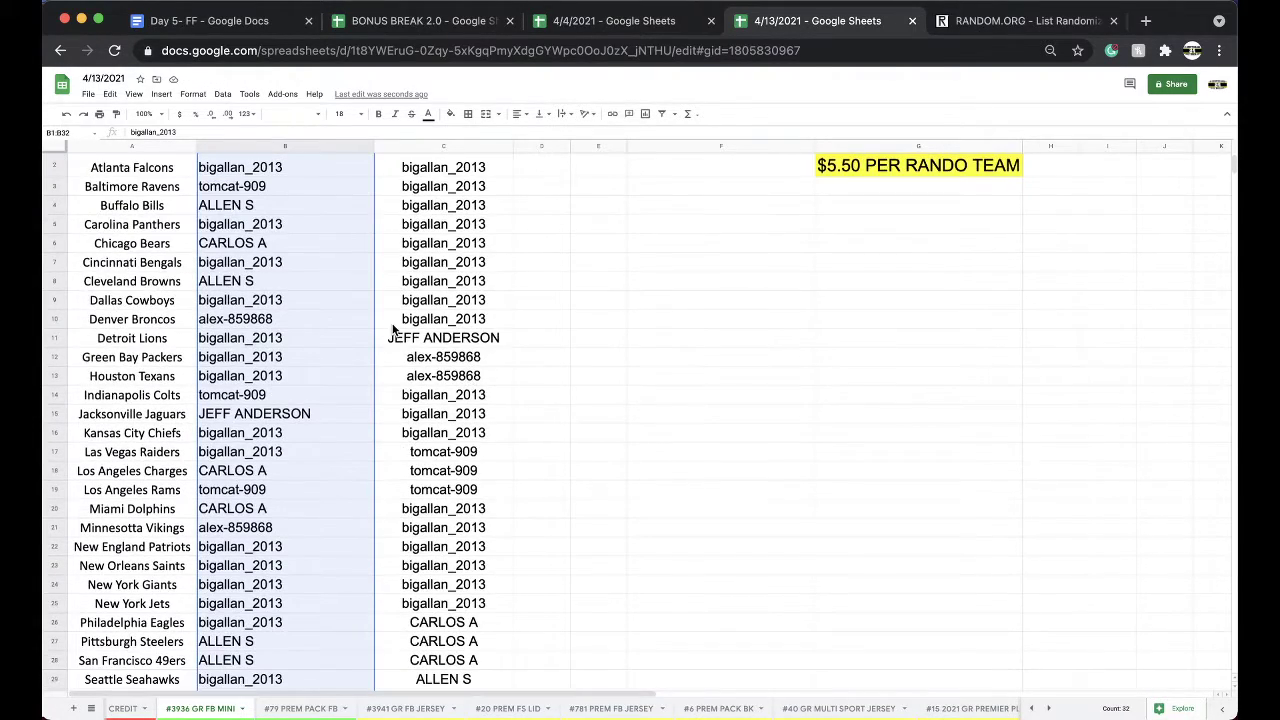
{"action": "left_click", "coordinate": [150, 146]}
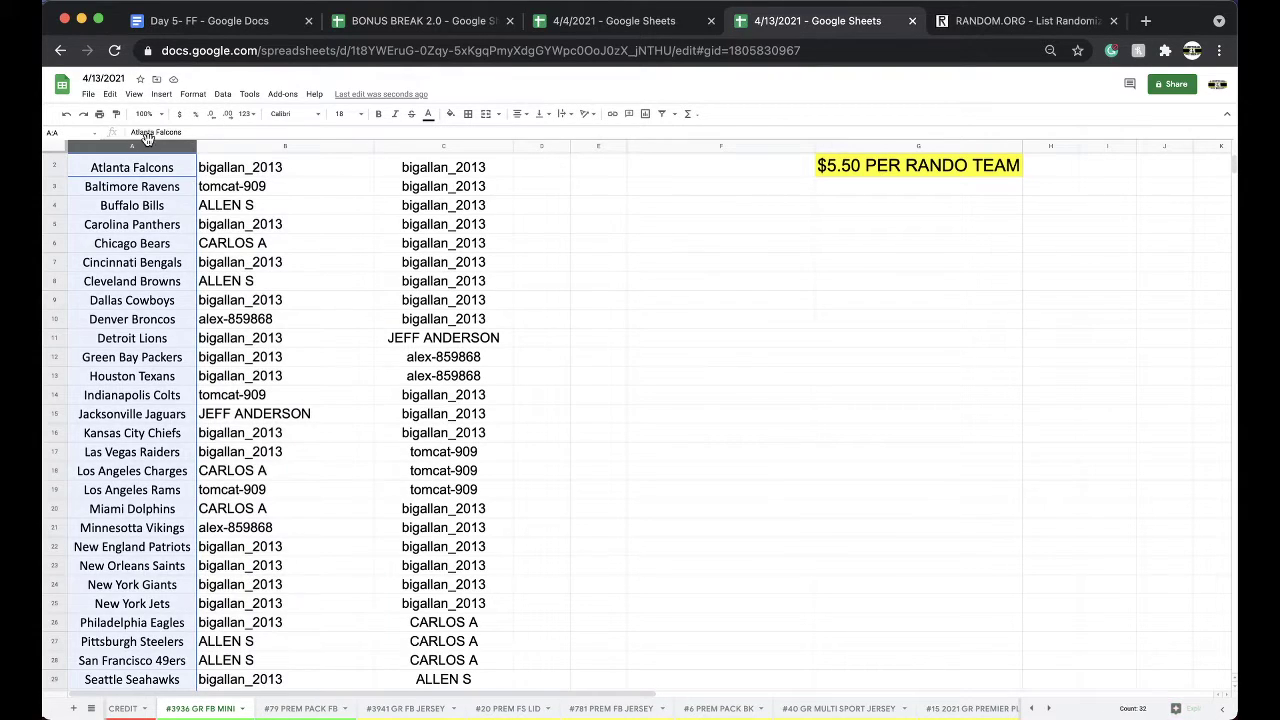
{"action": "left_click", "coordinate": [270, 146]}
{"action": "left_click", "coordinate": [222, 94]}
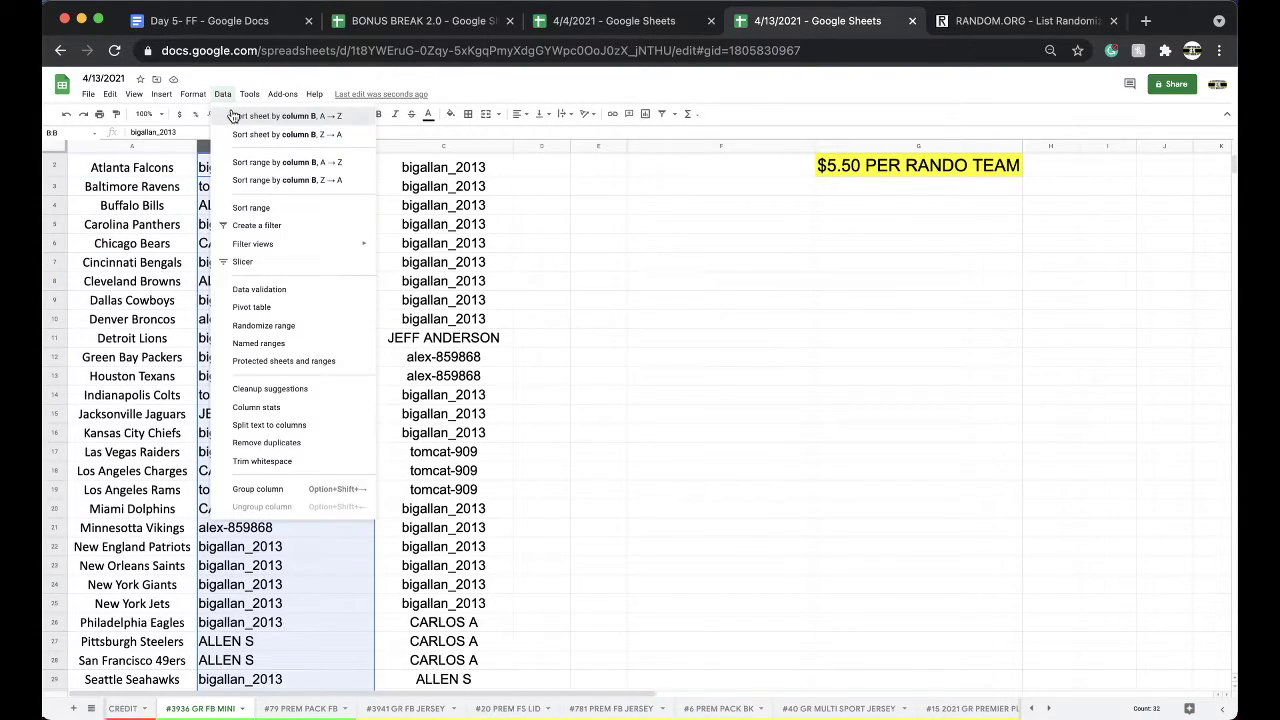
{"action": "left_click", "coordinate": [287, 116]}
{"action": "left_click", "coordinate": [297, 283]}
{"action": "scroll", "coordinate": [297, 290], "scroll_direction": "down", "scroll_amount": 4}
{"action": "scroll", "coordinate": [297, 290], "scroll_direction": "down", "scroll_amount": 3}
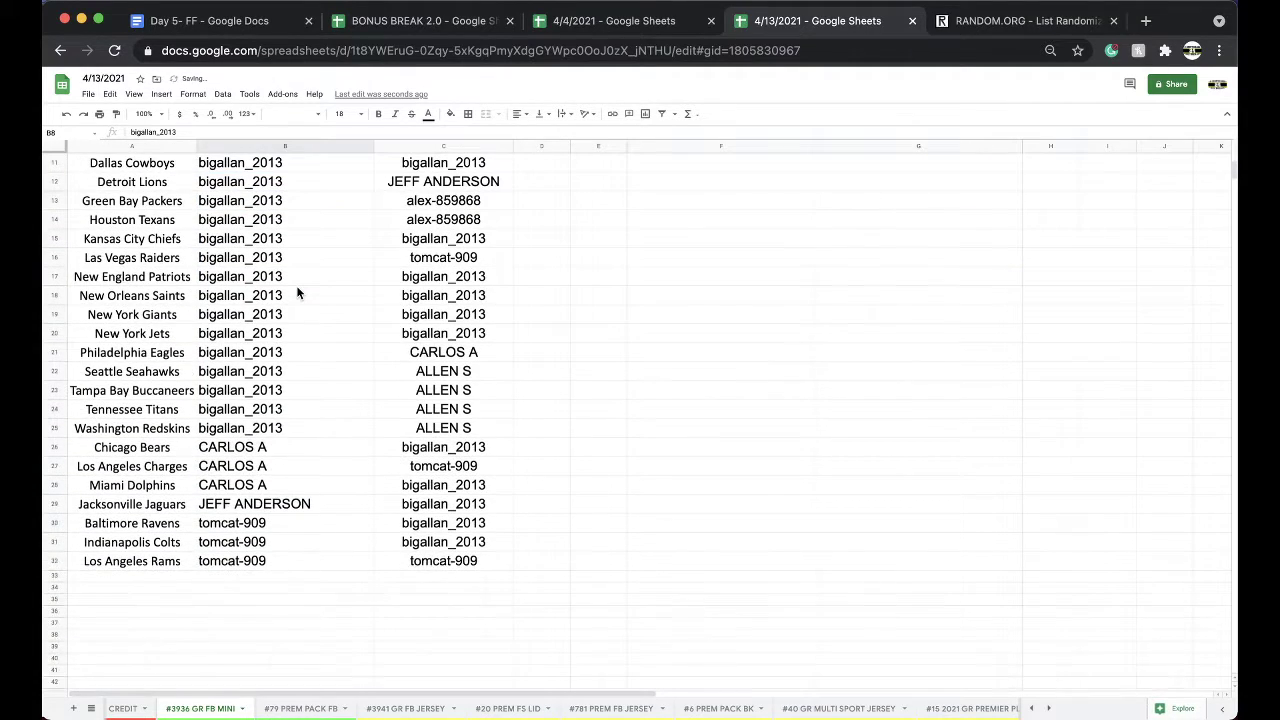
{"action": "scroll", "coordinate": [277, 484], "scroll_direction": "up", "scroll_amount": 2}
{"action": "scroll", "coordinate": [277, 484], "scroll_direction": "up", "scroll_amount": 3}
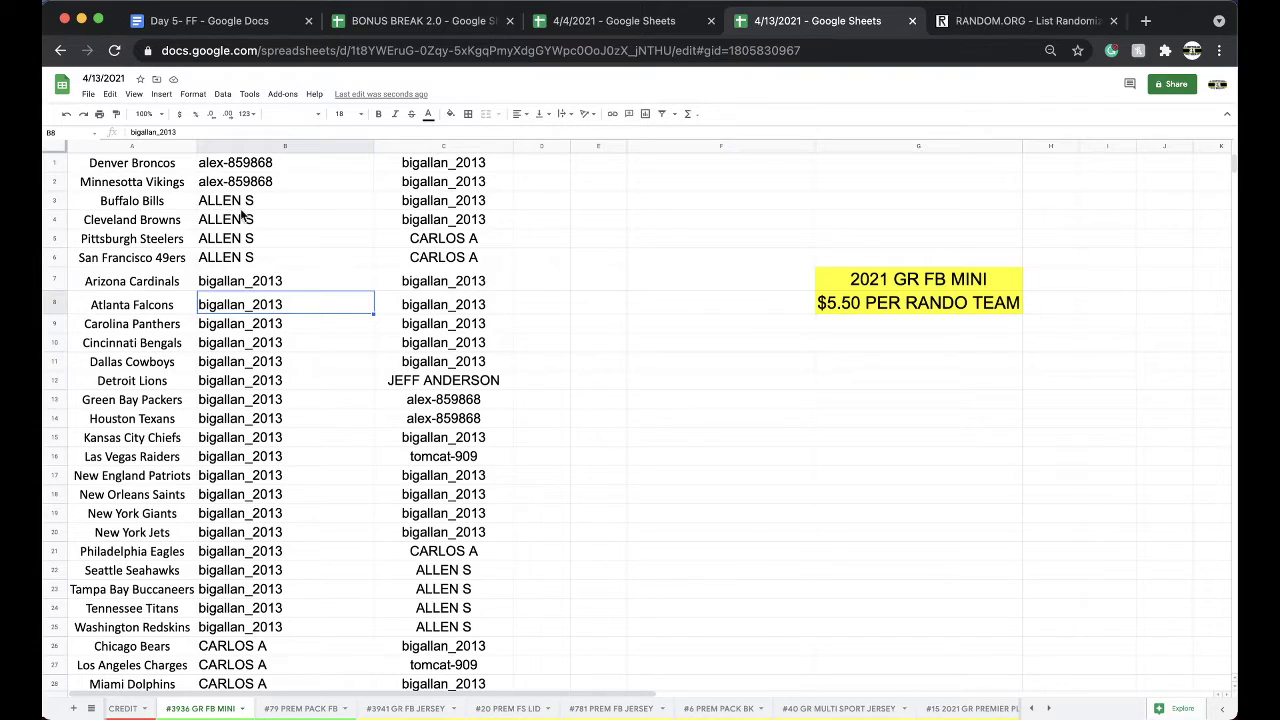
Step: Copy the participant name in B27 into B6 for the San Francisco 49ers and check B3:B6
{"action": "scroll", "coordinate": [279, 368], "scroll_direction": "down", "scroll_amount": 3}
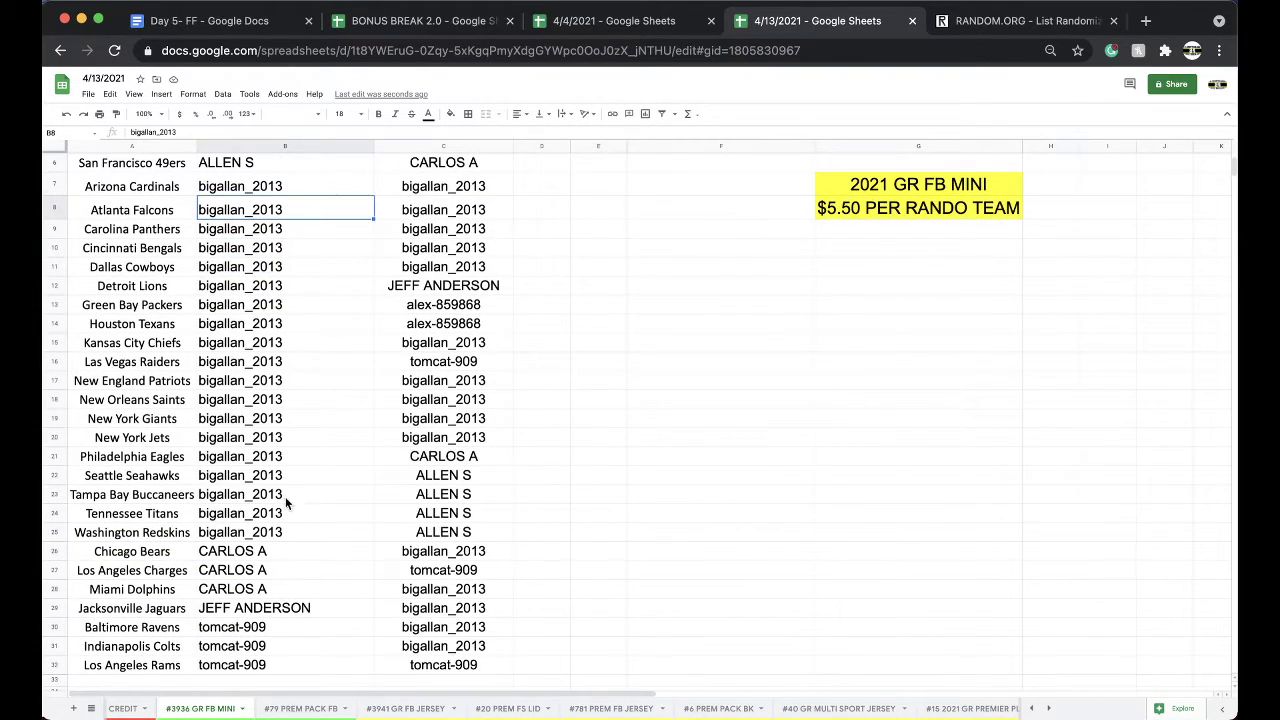
{"action": "left_click", "coordinate": [236, 577]}
{"action": "scroll", "coordinate": [234, 578], "scroll_direction": "up", "scroll_amount": 3}
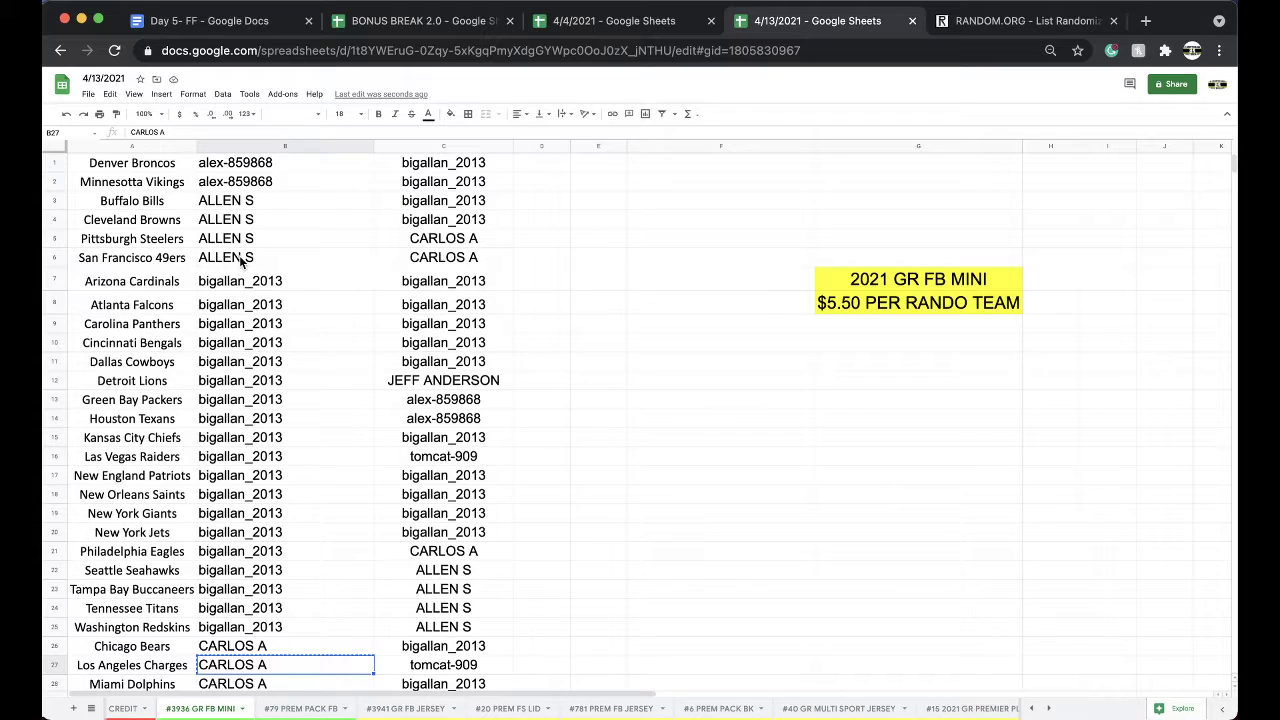
{"action": "left_click", "coordinate": [241, 261]}
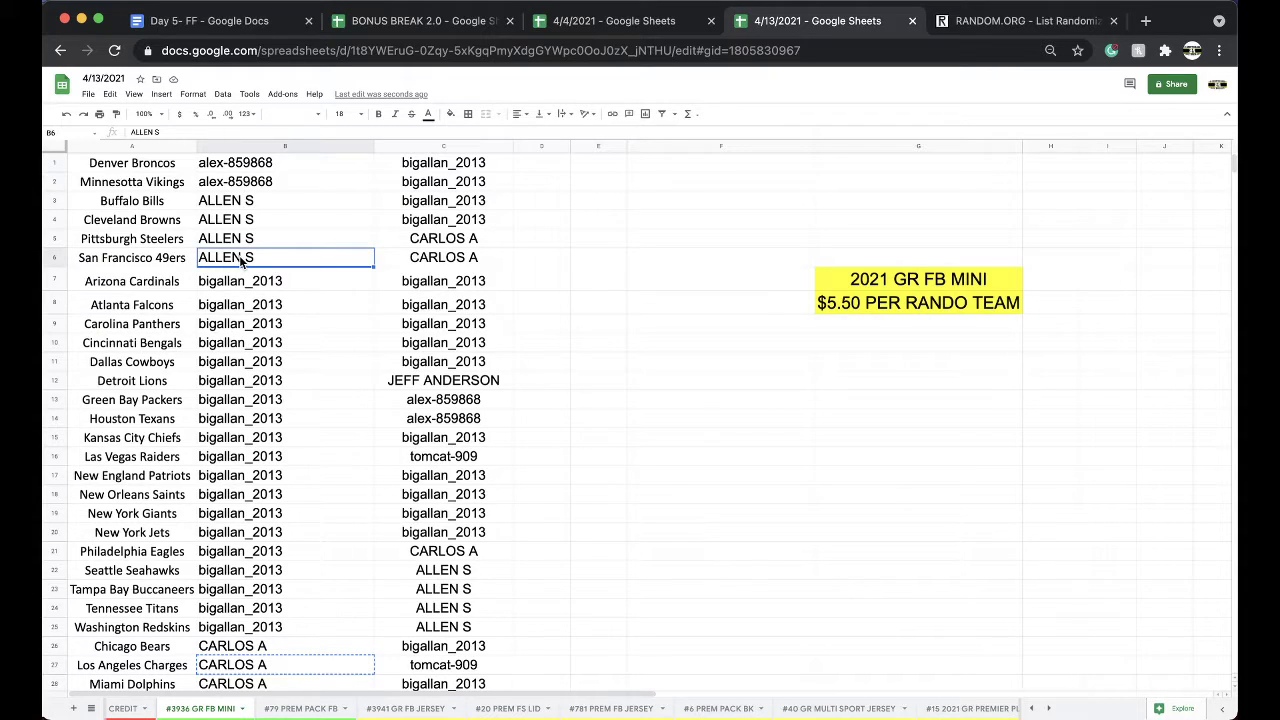
{"action": "type", "text": "CARLOS A"}
{"action": "left_click", "coordinate": [283, 323]}
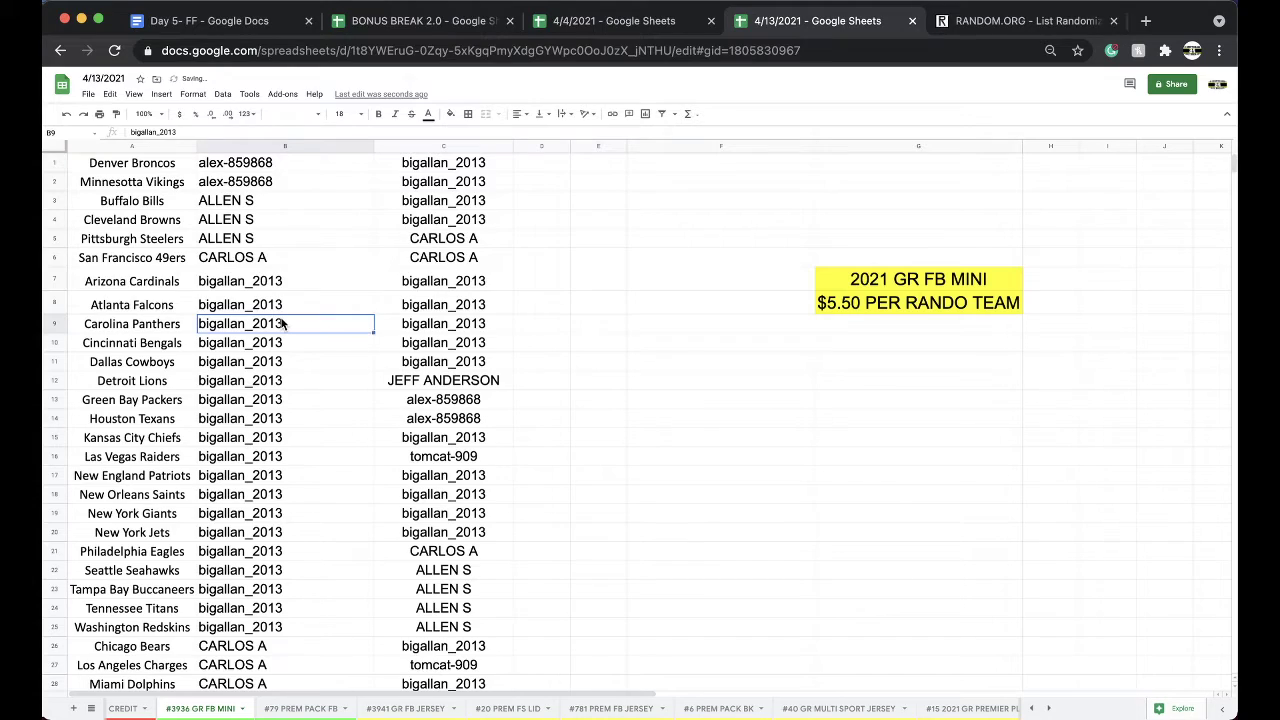
{"action": "left_click", "coordinate": [268, 262]}
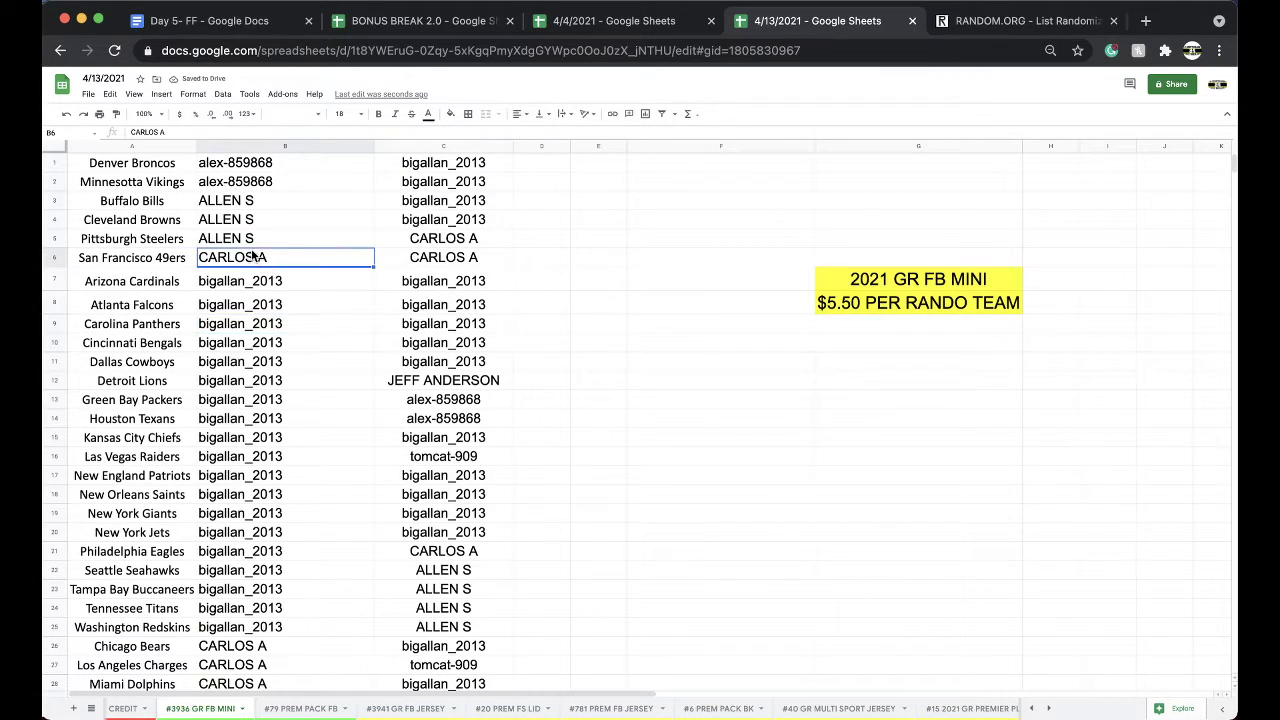
{"action": "left_click_drag", "start_coordinate": [232, 204], "coordinate": [234, 262]}
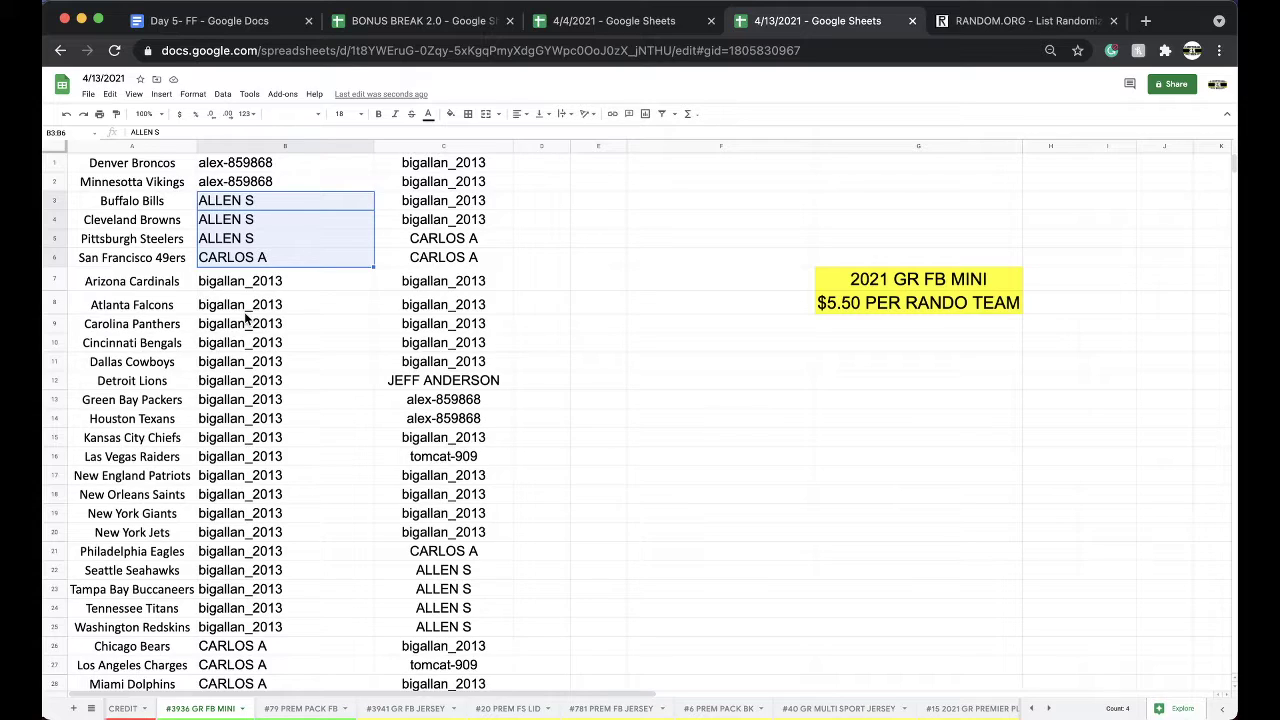
{"action": "left_click", "coordinate": [268, 378]}
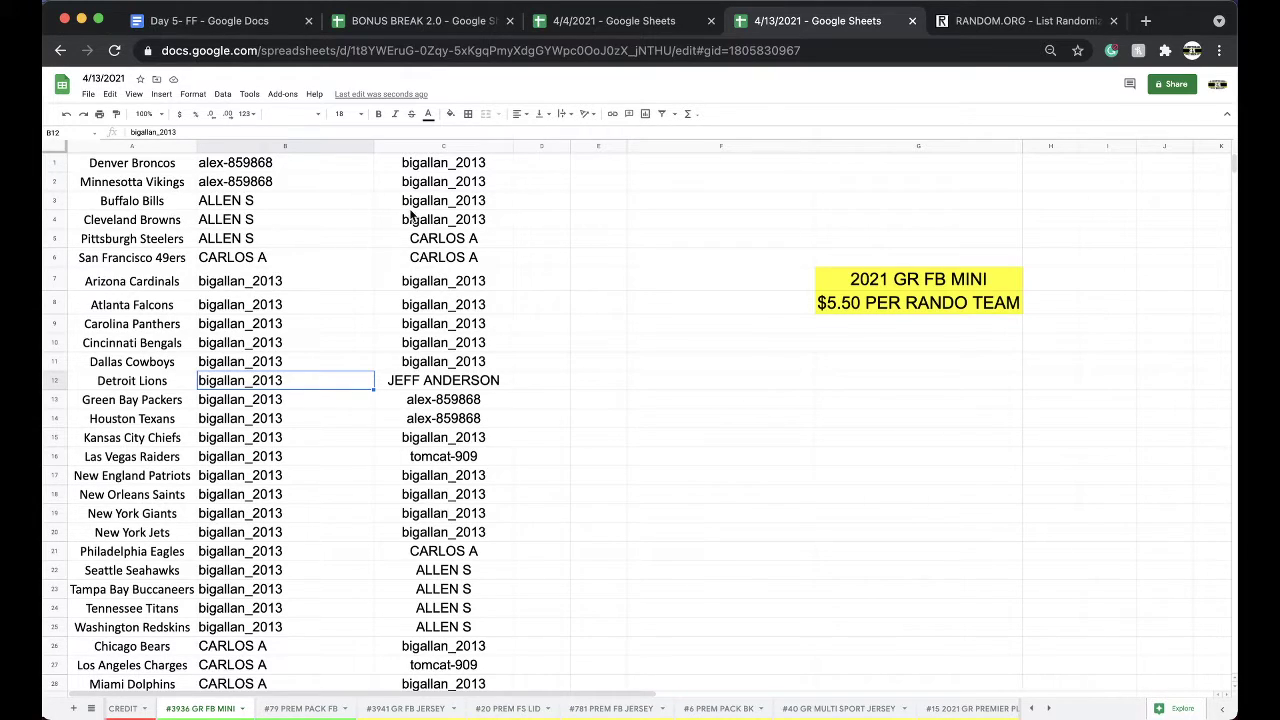
Step: Sort the sheet by column A, A → Z
{"action": "scroll", "coordinate": [411, 217], "scroll_direction": "down", "scroll_amount": 5}
{"action": "left_click", "coordinate": [450, 506]}
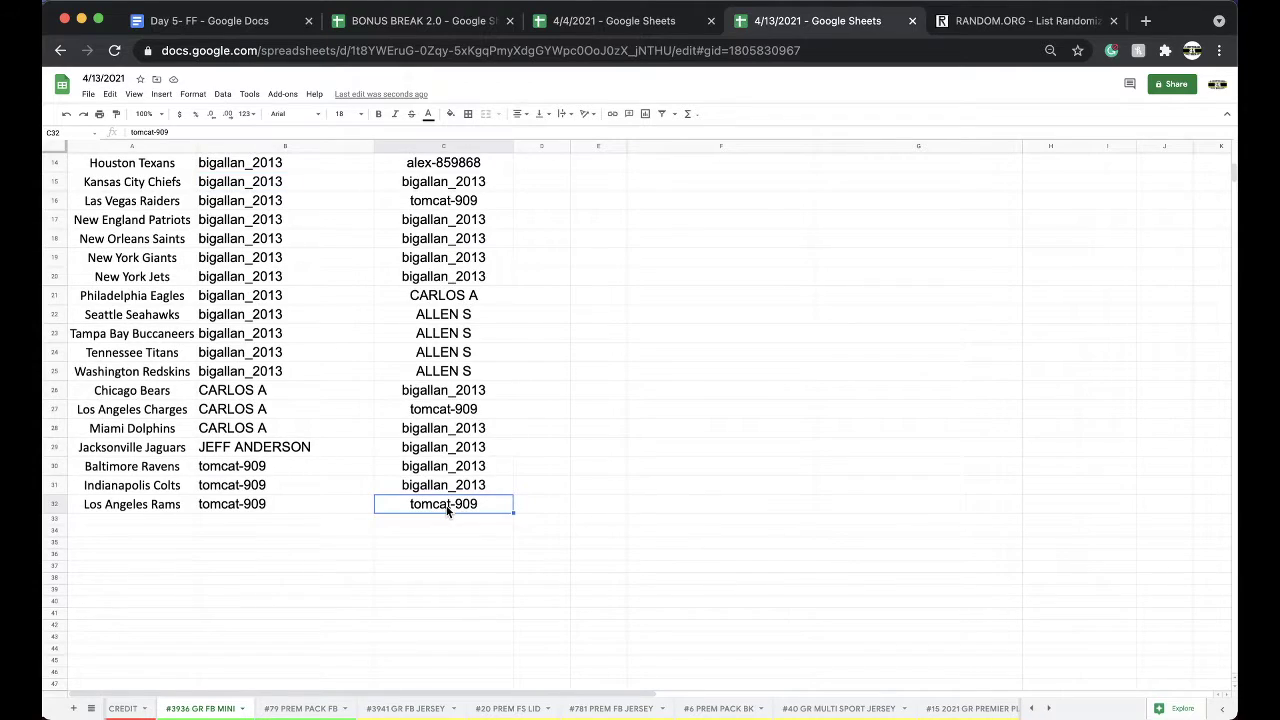
{"action": "left_click", "coordinate": [174, 150]}
{"action": "left_click", "coordinate": [222, 94]}
{"action": "left_click", "coordinate": [260, 114]}
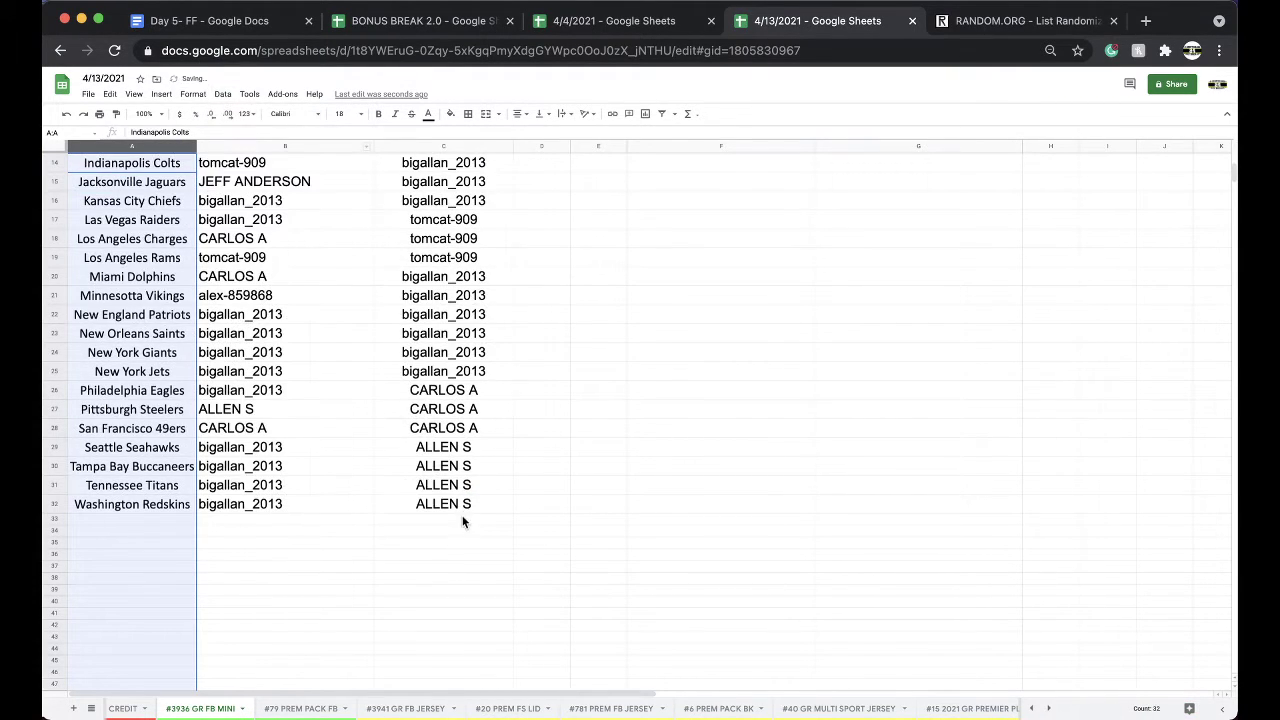
Step: Replace the participant name in C32 with the copied one and review the full team list
{"action": "left_click", "coordinate": [447, 510]}
{"action": "type", "text": "CARLOS A"}
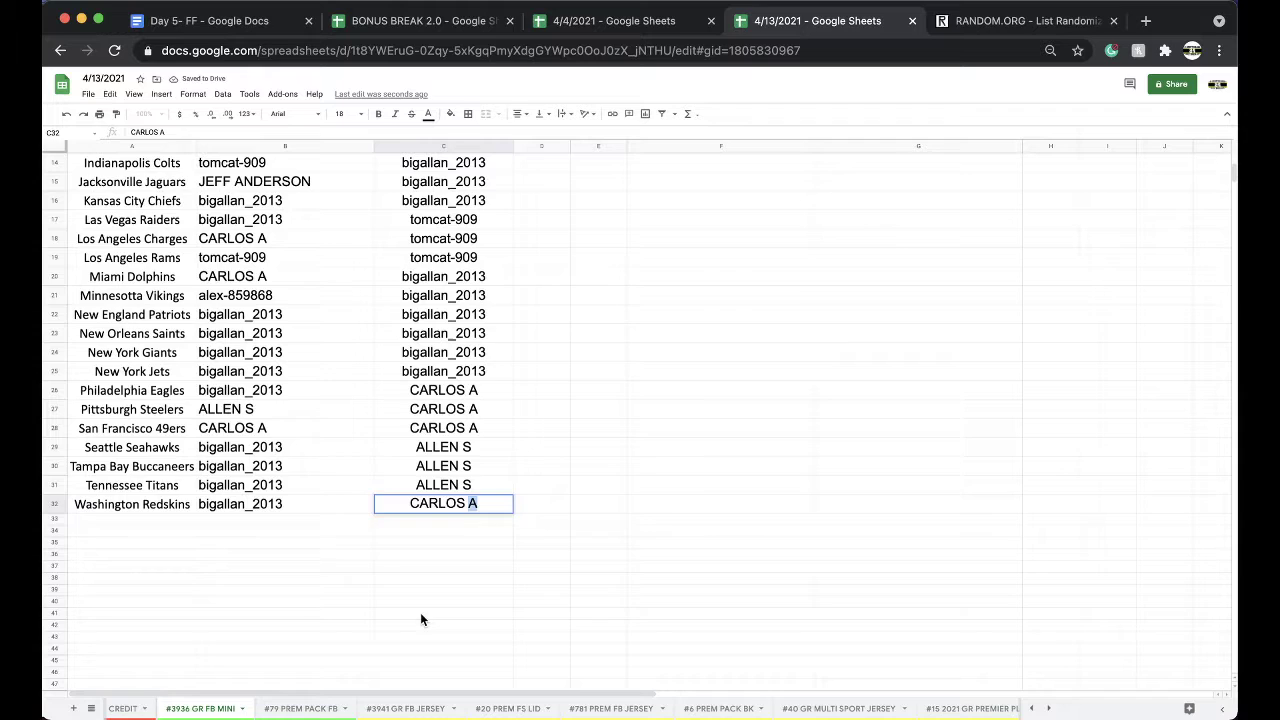
{"action": "left_click", "coordinate": [420, 612]}
{"action": "scroll", "coordinate": [286, 553], "scroll_direction": "up", "scroll_amount": 5}
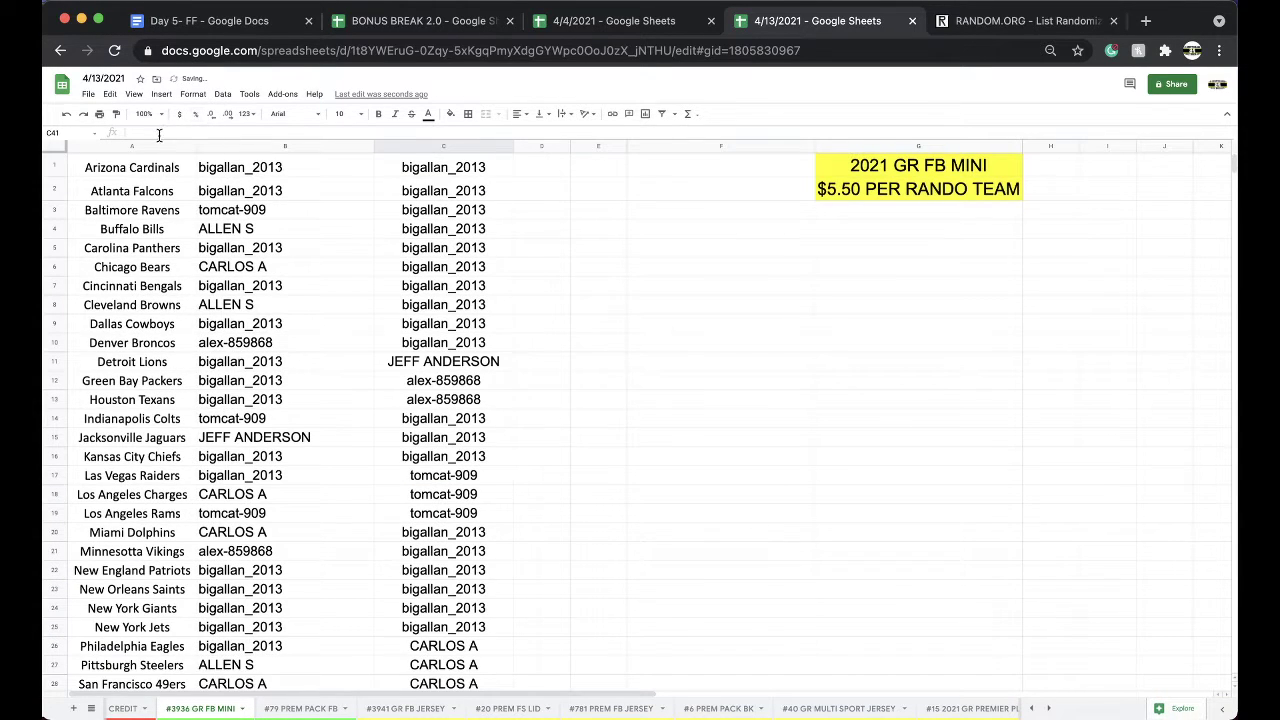
{"action": "scroll", "coordinate": [172, 413], "scroll_direction": "down", "scroll_amount": 3}
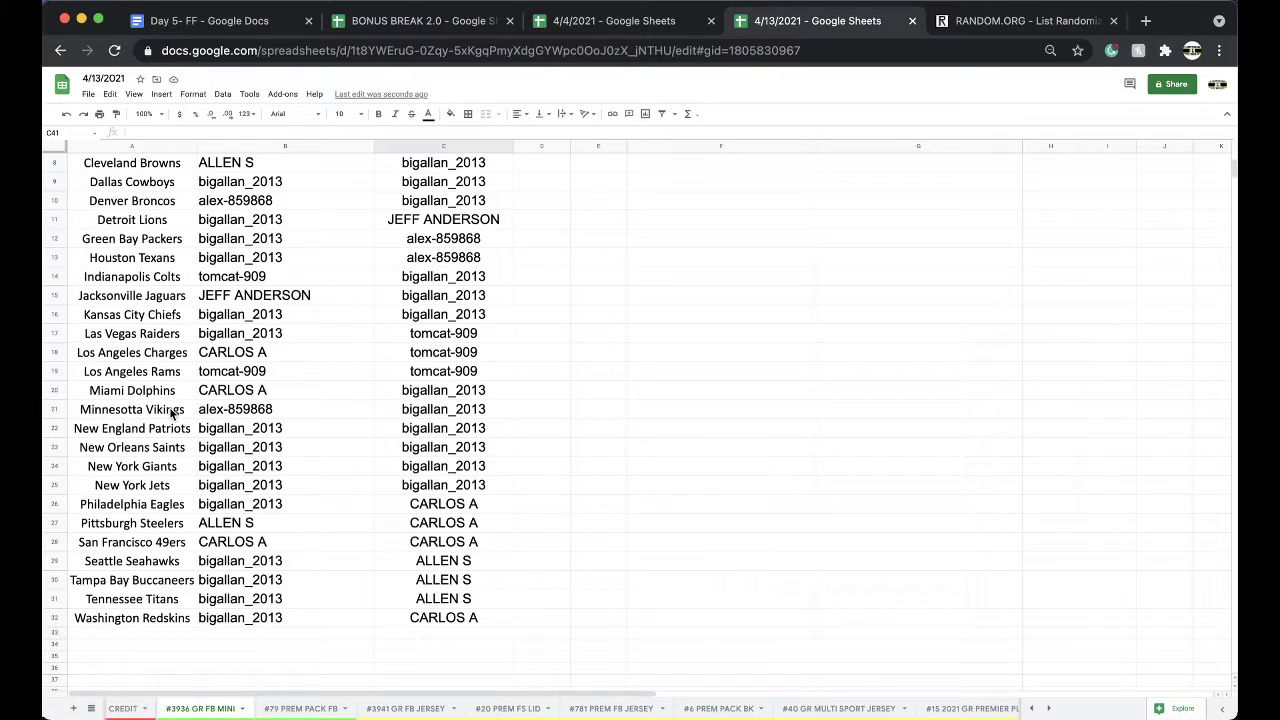
{"action": "scroll", "coordinate": [172, 413], "scroll_direction": "up", "scroll_amount": 3}
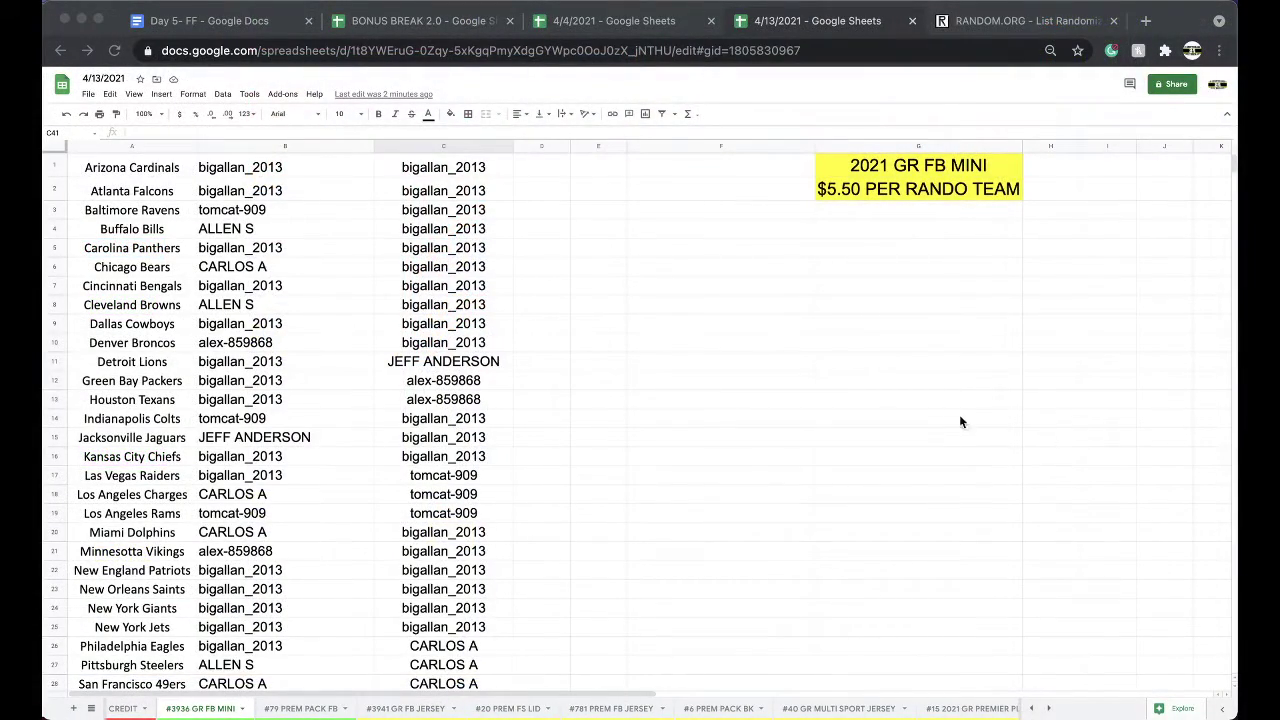
Step: Fill the Denver Broncos participant cell B10 with bright green
{"action": "left_click", "coordinate": [240, 345]}
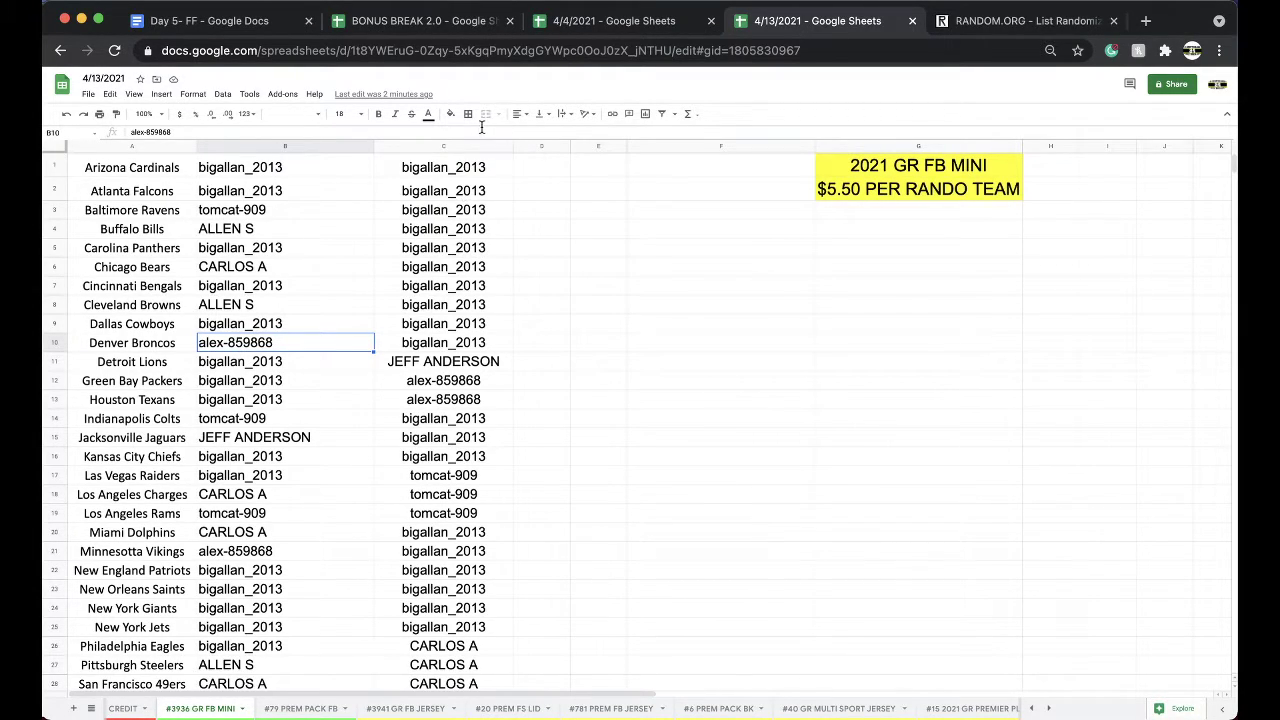
{"action": "left_click", "coordinate": [450, 114]}
{"action": "left_click", "coordinate": [503, 165]}
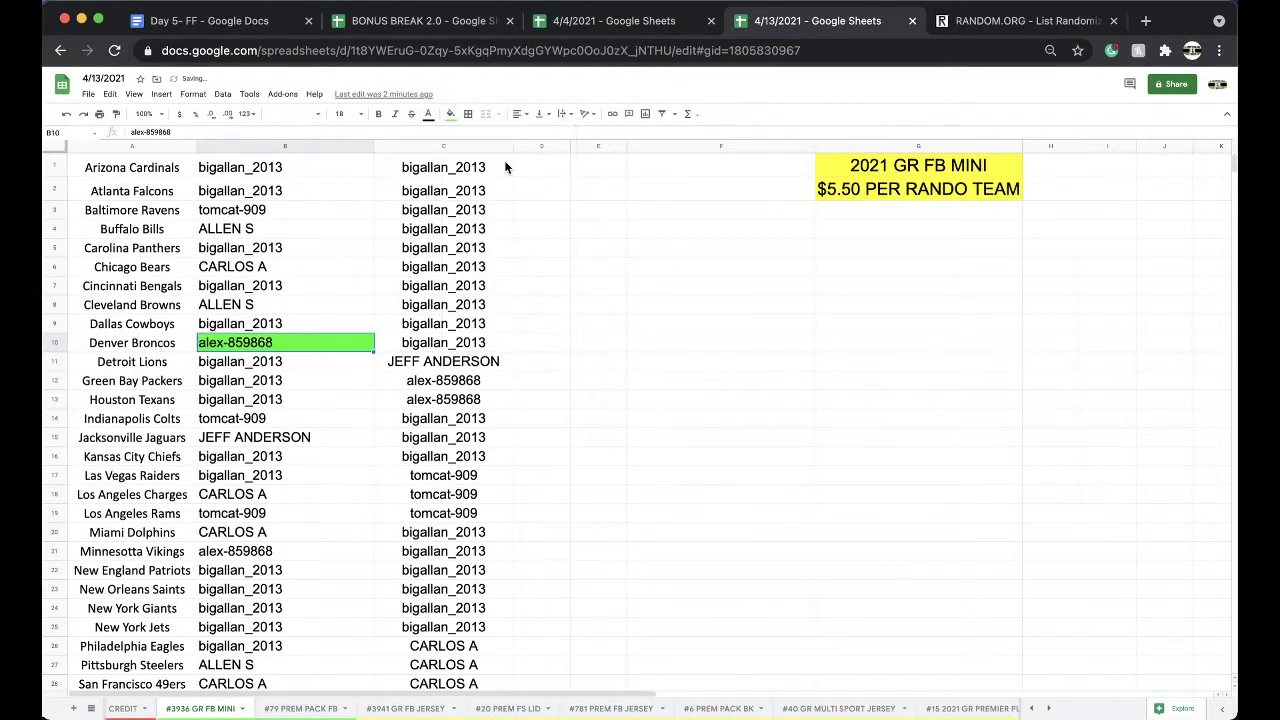
Step: Copy the participant list in column C and paste it into a freshly loaded List Randomizer at random.org/lists
{"action": "left_click", "coordinate": [449, 146]}
{"action": "left_click", "coordinate": [1010, 21]}
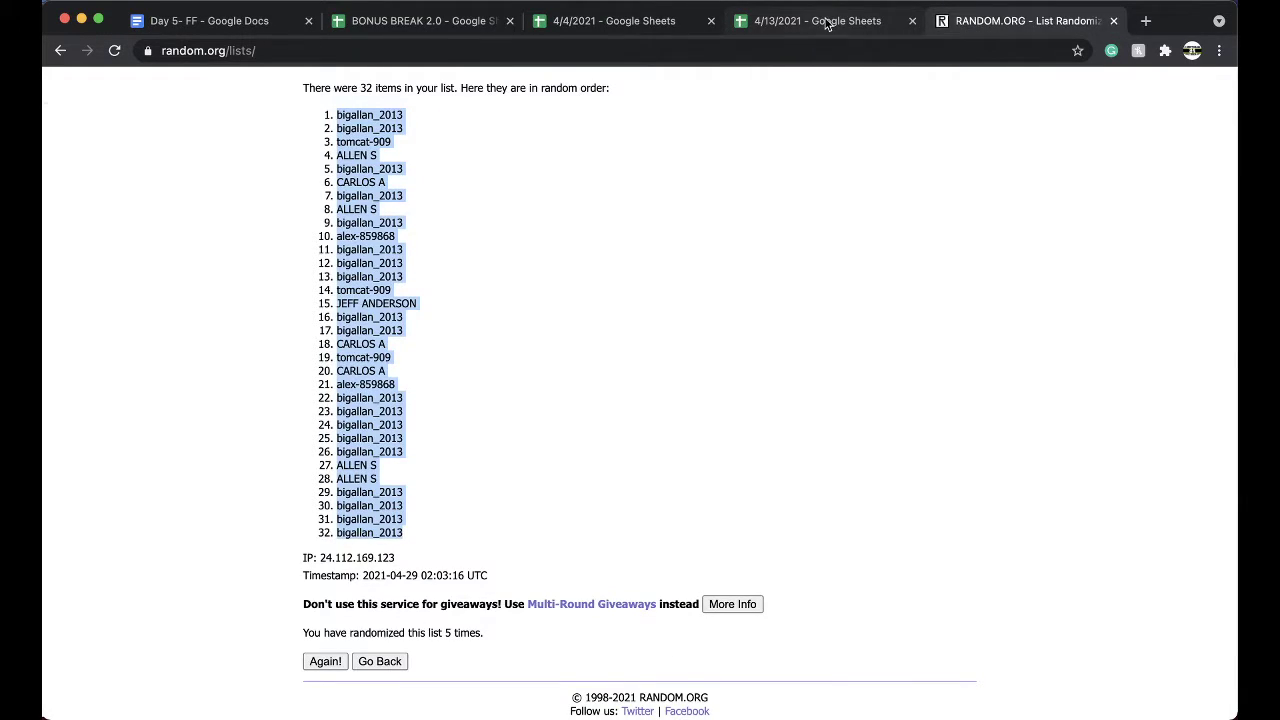
{"action": "left_click", "coordinate": [826, 21]}
{"action": "scroll", "coordinate": [487, 335], "scroll_direction": "down", "scroll_amount": 4}
{"action": "scroll", "coordinate": [450, 551], "scroll_direction": "up", "scroll_amount": 4}
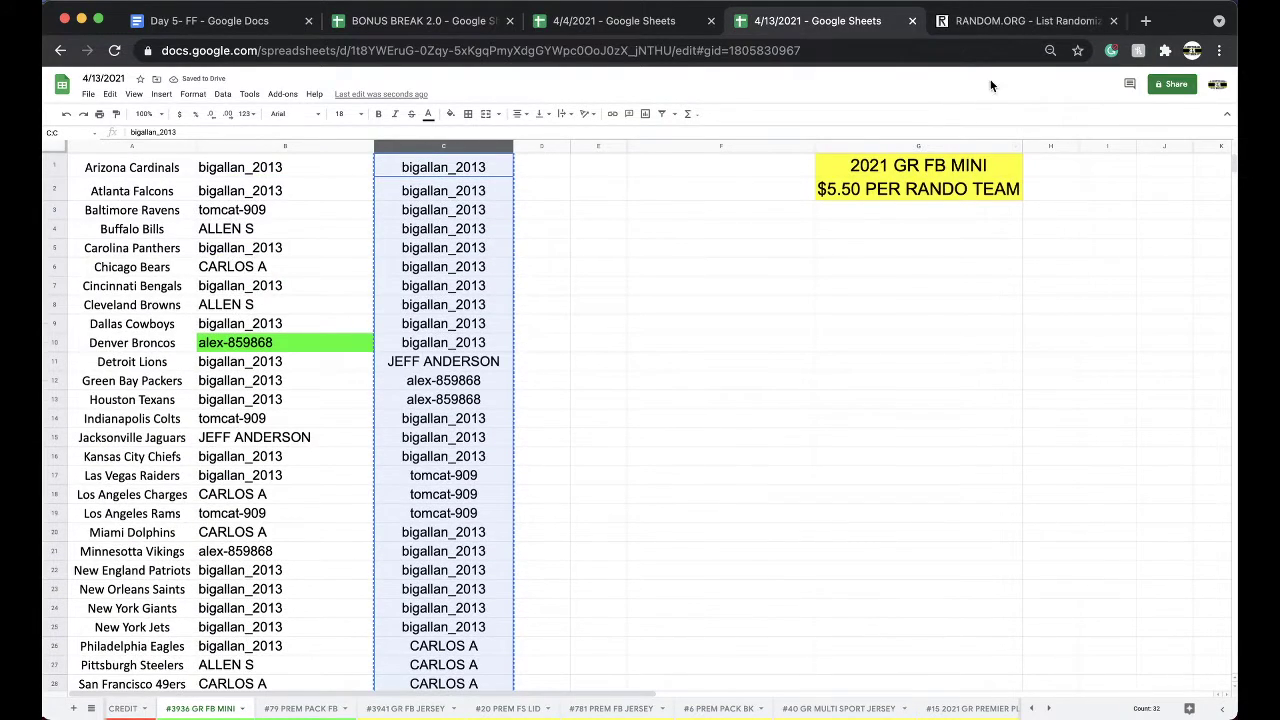
{"action": "left_click", "coordinate": [960, 28]}
{"action": "key", "text": "super+l"}
{"action": "key", "text": "Return"}
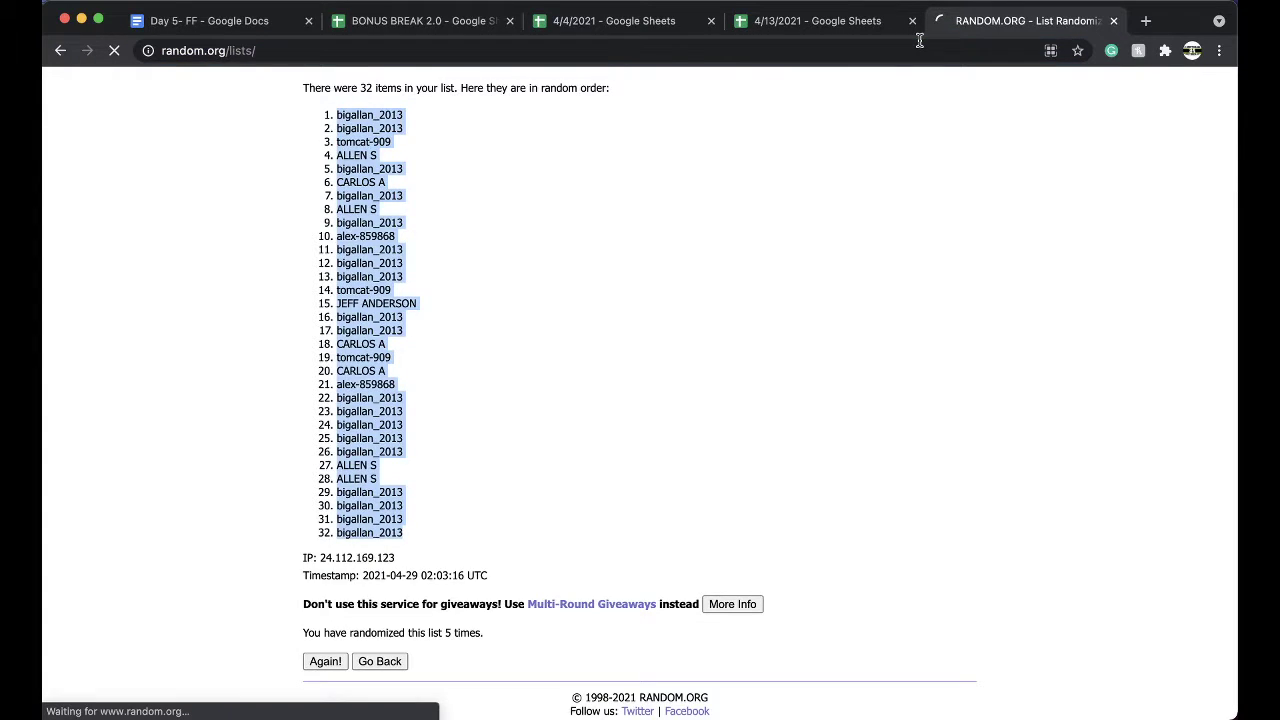
{"action": "left_click", "coordinate": [583, 394]}
Step: Randomize the pasted participant list and re-randomize it several more times
{"action": "left_click", "coordinate": [346, 590]}
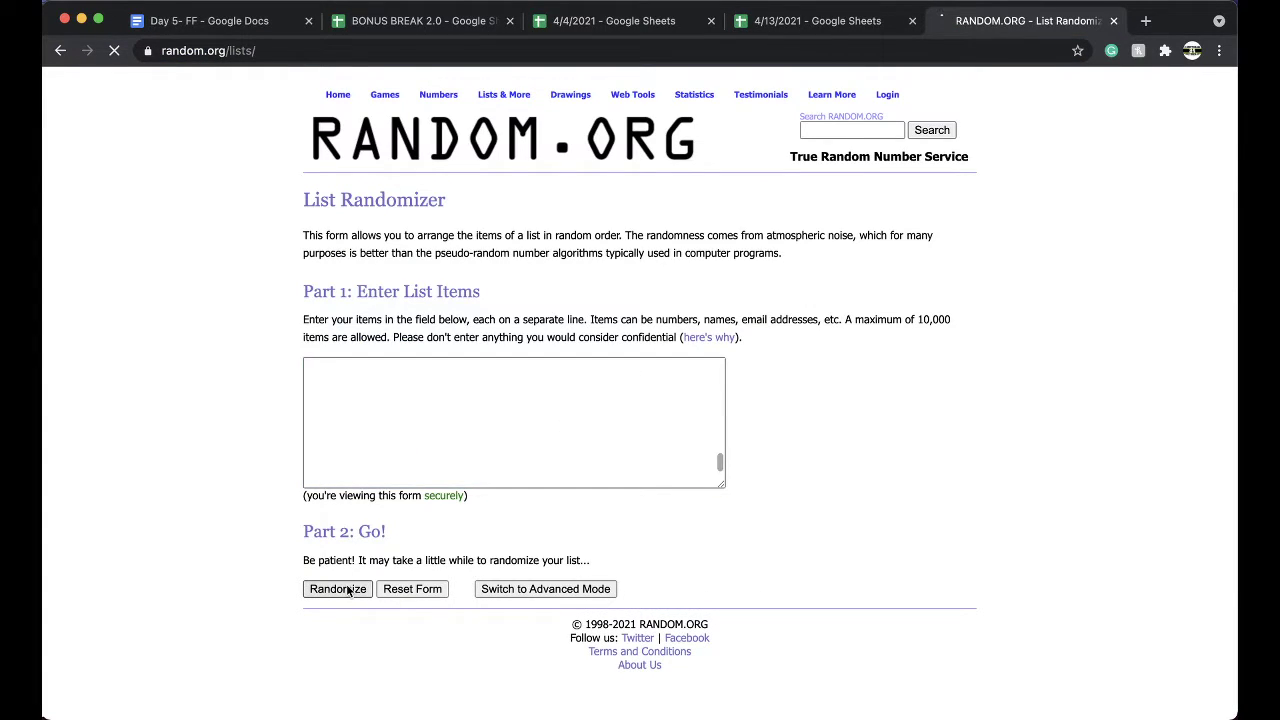
{"action": "left_click", "coordinate": [322, 613]}
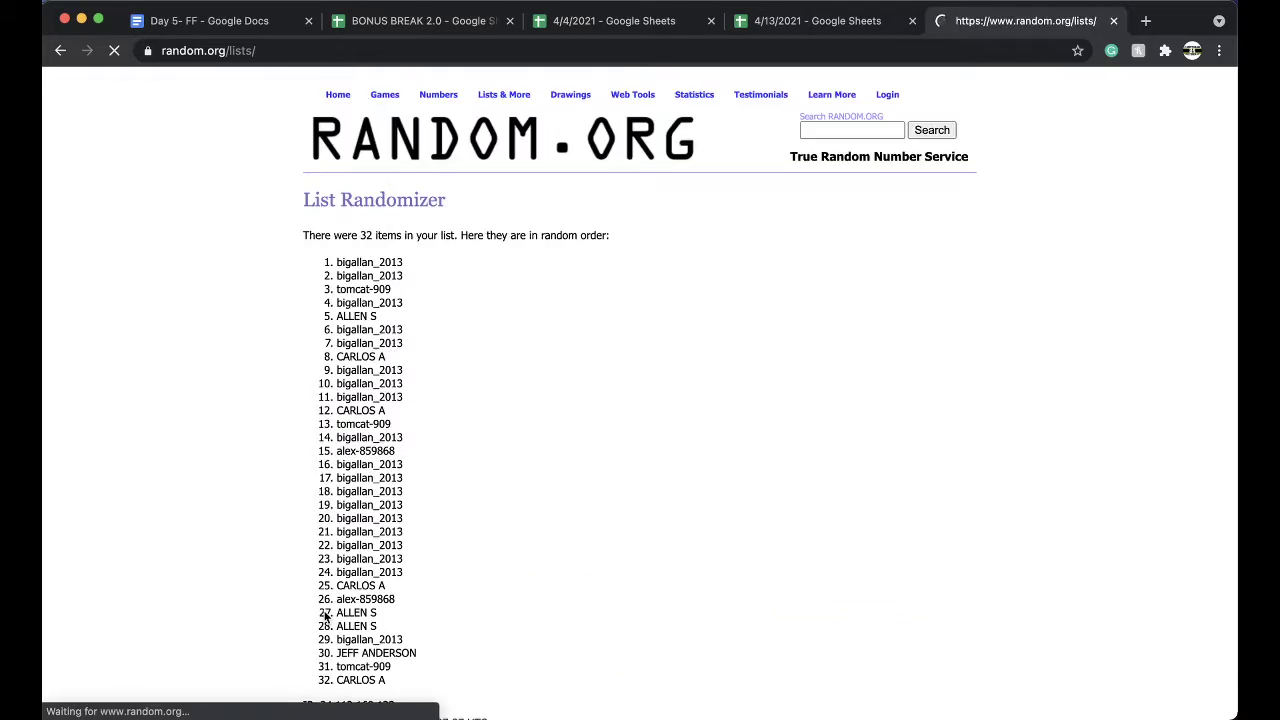
{"action": "left_click", "coordinate": [325, 612]}
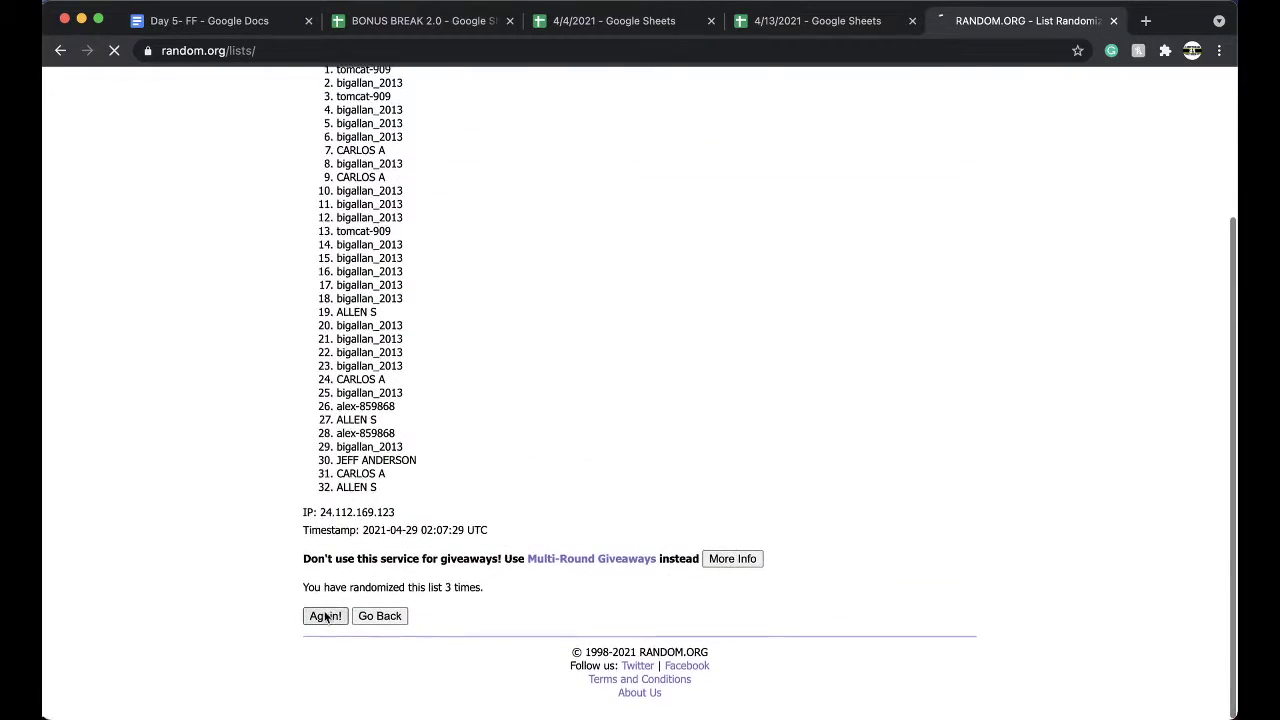
{"action": "left_click", "coordinate": [325, 614]}
{"action": "left_click", "coordinate": [324, 613]}
{"action": "left_click", "coordinate": [324, 613]}
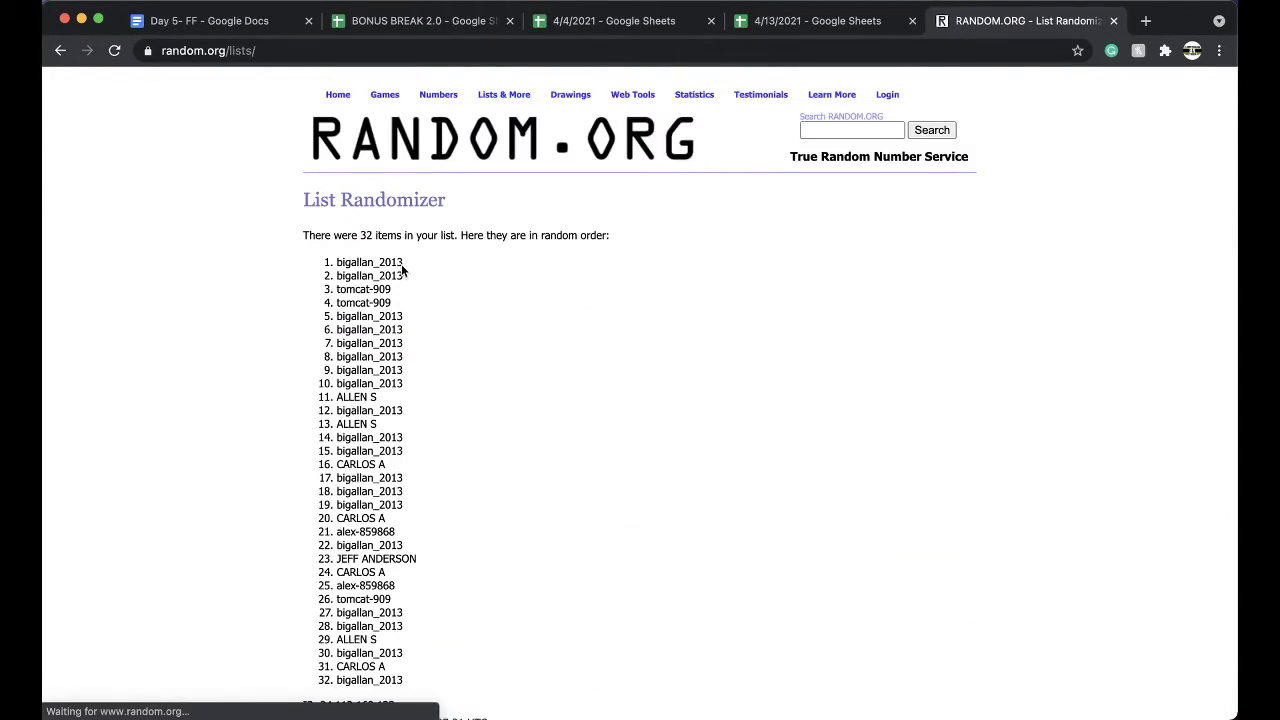
Step: Copy the first entry of the randomized list and, in the 4/13/2021 spreadsheet, move the #3936 GR FB MINI sheet before CREDIT
{"action": "double_click", "coordinate": [356, 261]}
{"action": "key", "text": "super+c"}
{"action": "left_click", "coordinate": [770, 21]}
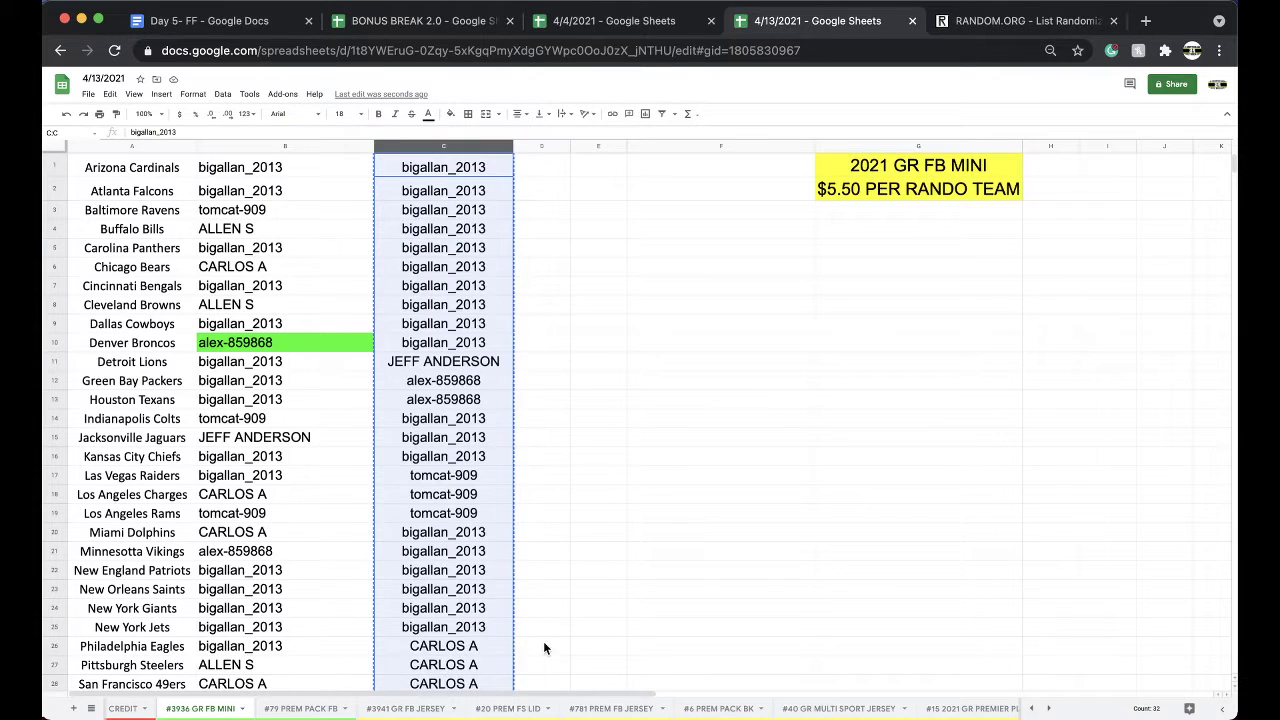
{"action": "left_click_drag", "start_coordinate": [200, 708], "coordinate": [120, 708]}
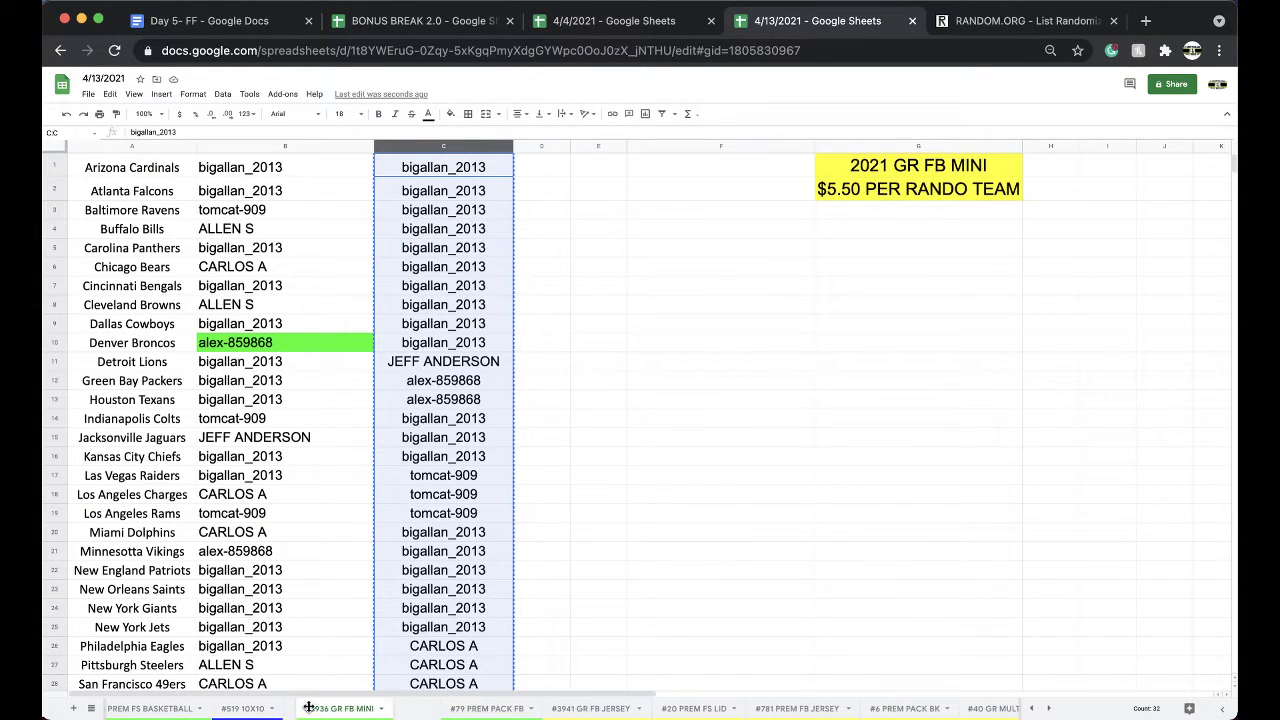
Step: In the BONUS BREAK 2.0 spreadsheet, paste the copied entry into C2 of #282 BONUS FOOTBALL, keeping the cell's own formatting
{"action": "left_click", "coordinate": [405, 21]}
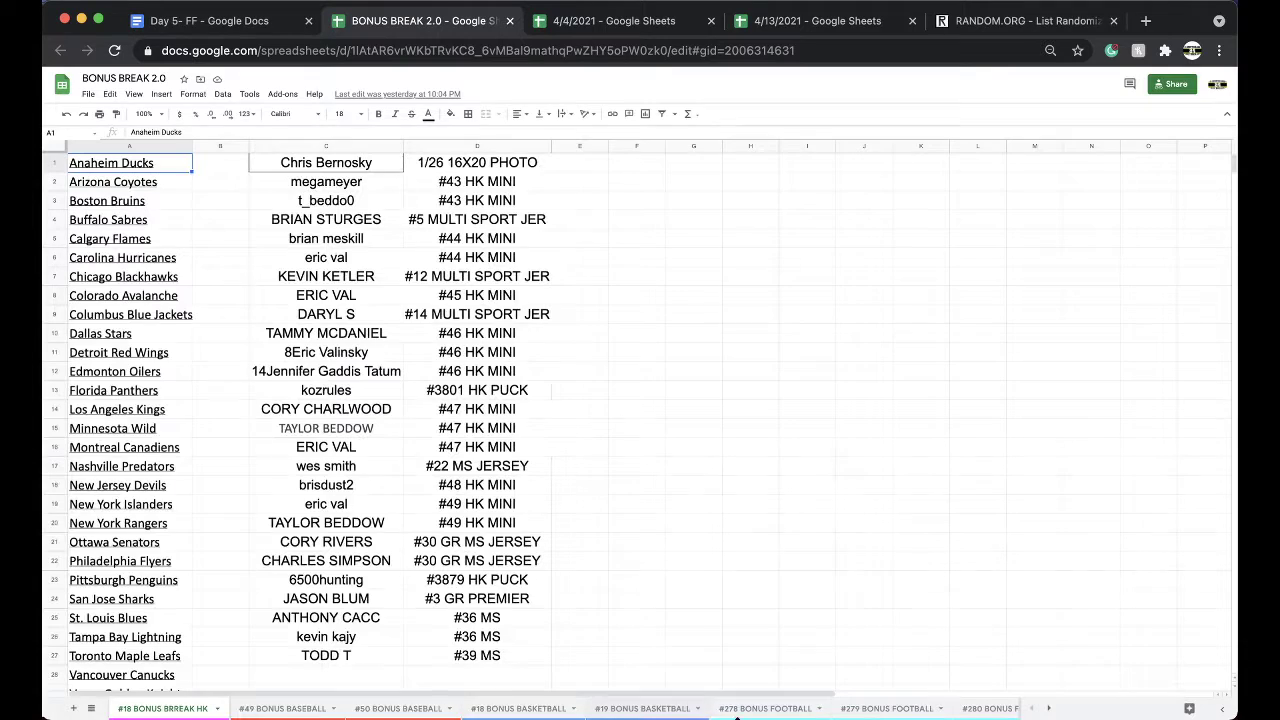
{"action": "scroll", "coordinate": [766, 708], "scroll_direction": "right", "scroll_amount": 3}
{"action": "left_click", "coordinate": [945, 707]}
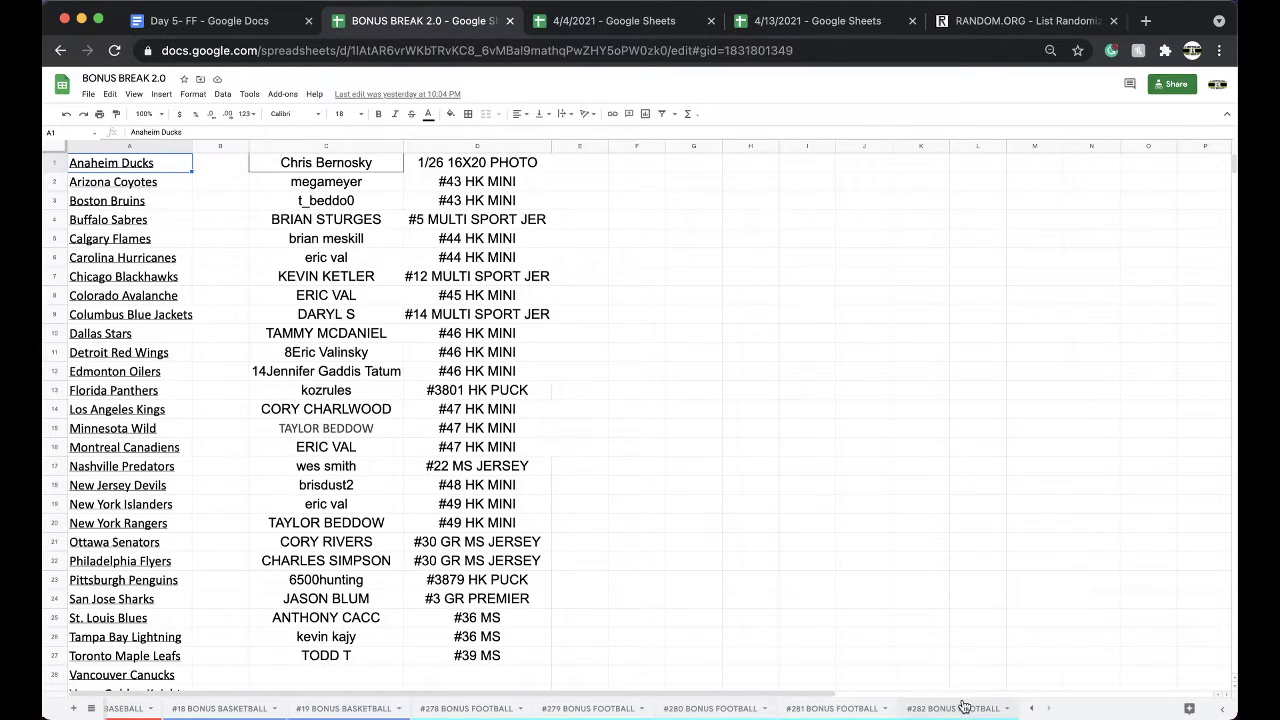
{"action": "left_click", "coordinate": [448, 182]}
{"action": "key", "text": "super+v"}
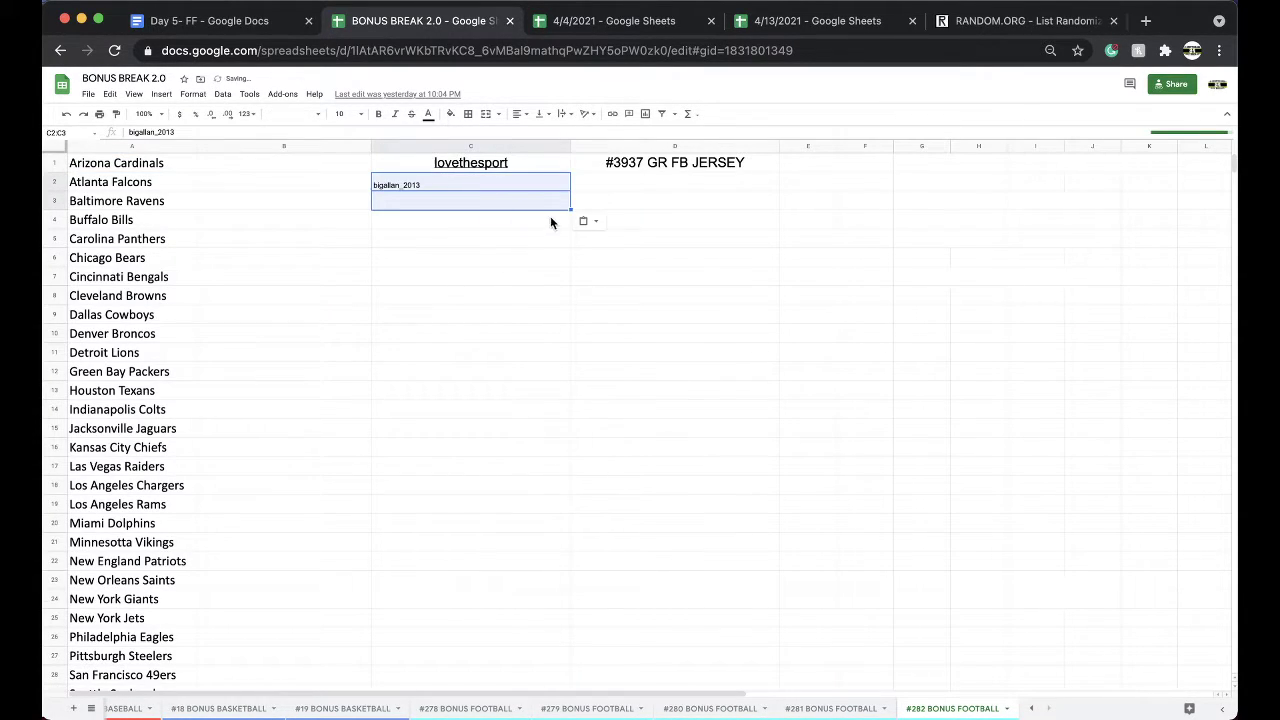
{"action": "left_click", "coordinate": [585, 220]}
{"action": "left_click", "coordinate": [610, 240]}
Step: Enter "#3936 GR MINI" in D2 as the source break of the new entry
{"action": "left_click", "coordinate": [613, 192]}
{"action": "type", "text": "#39"}
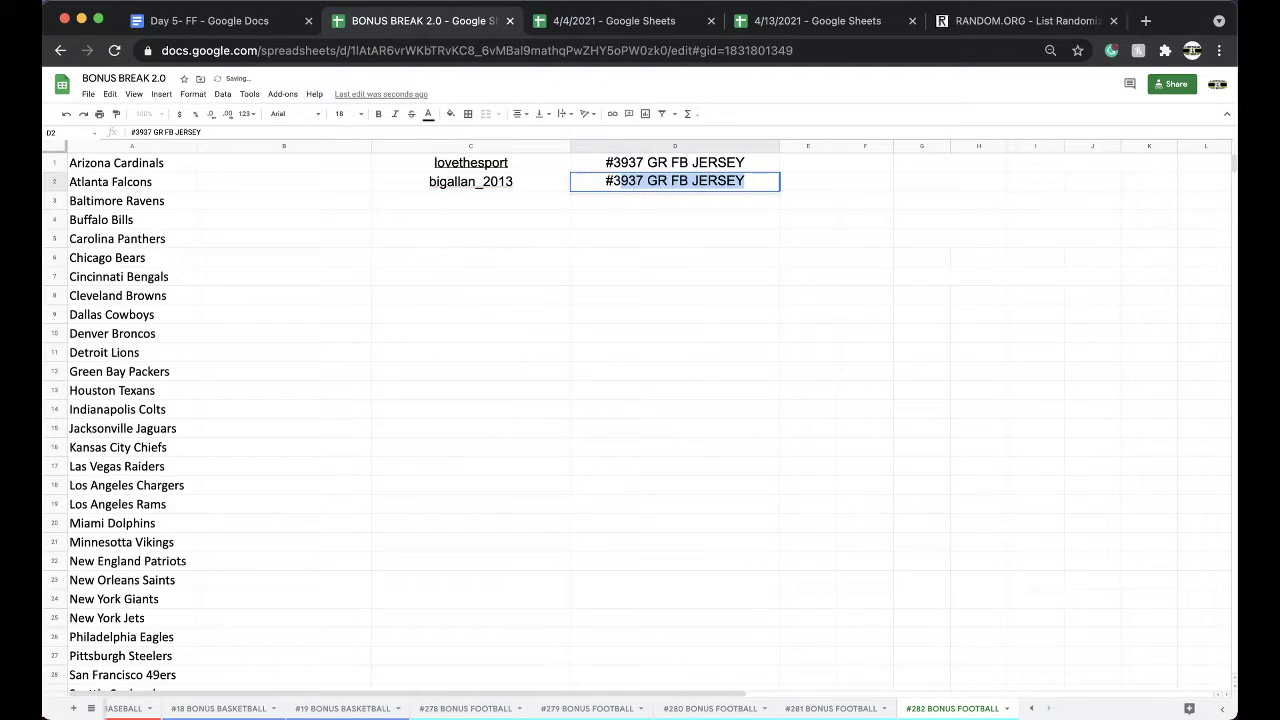
{"action": "type", "text": "36 GR MINI"}
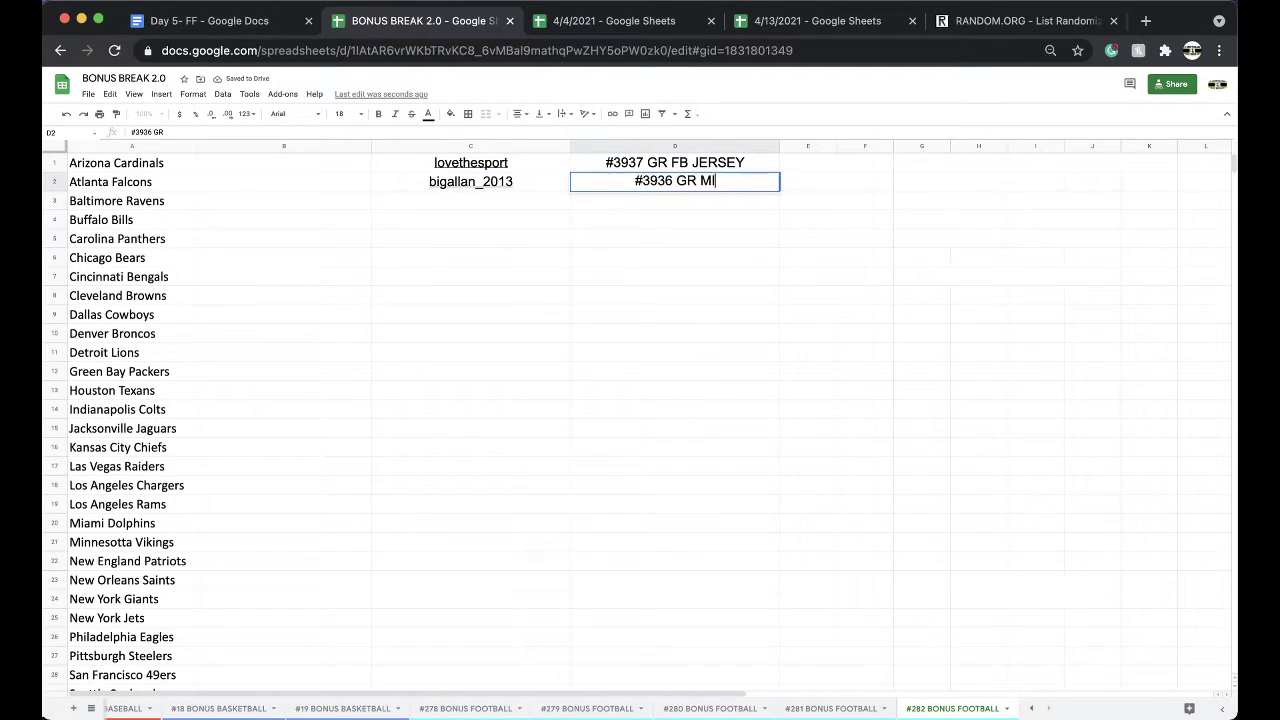
Step: Switch back to the 4/13/2021 spreadsheet and open the #79 PREM PACK FB sheet
{"action": "left_click", "coordinate": [845, 30]}
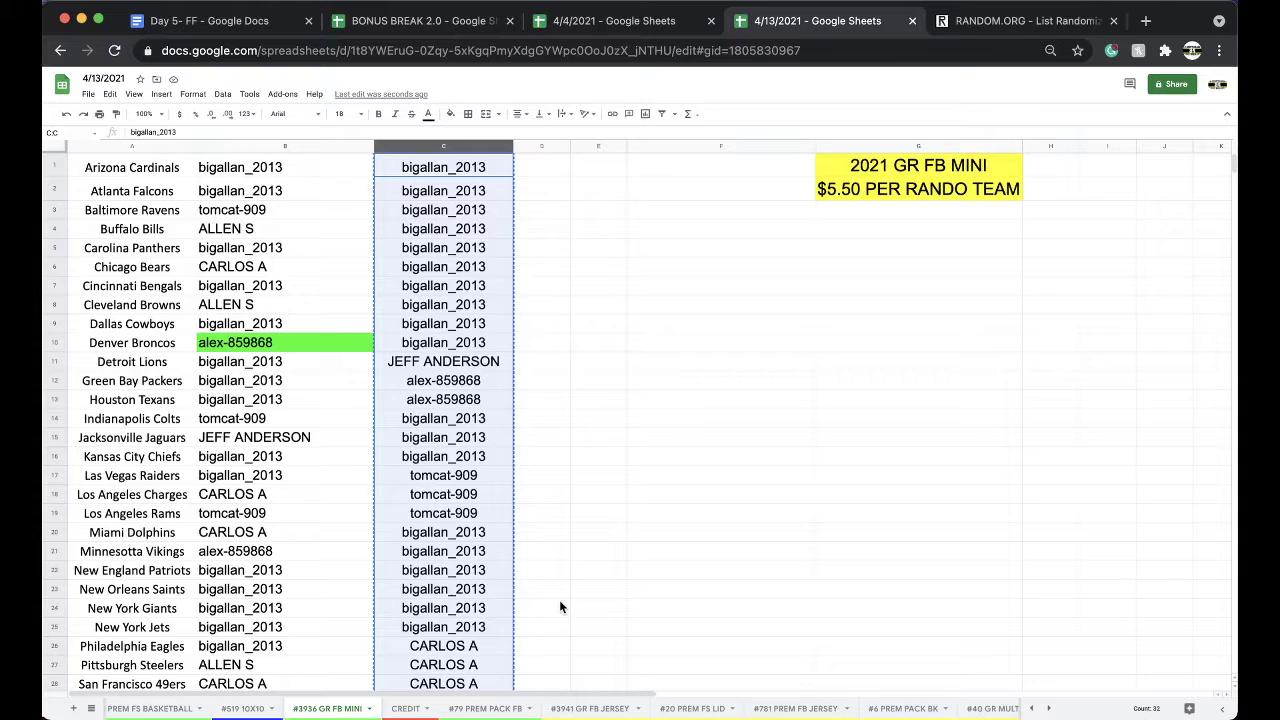
{"action": "left_click", "coordinate": [486, 708]}
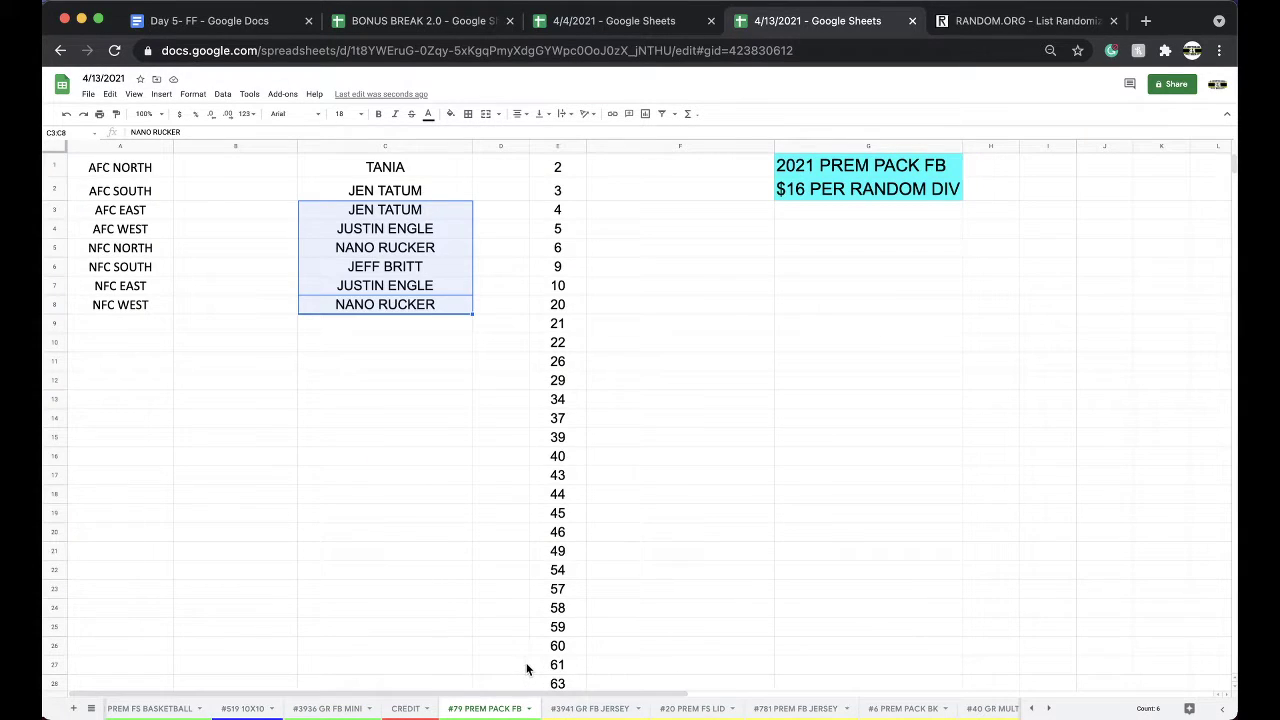
{"action": "left_click", "coordinate": [596, 709]}
{"action": "left_click", "coordinate": [498, 709]}
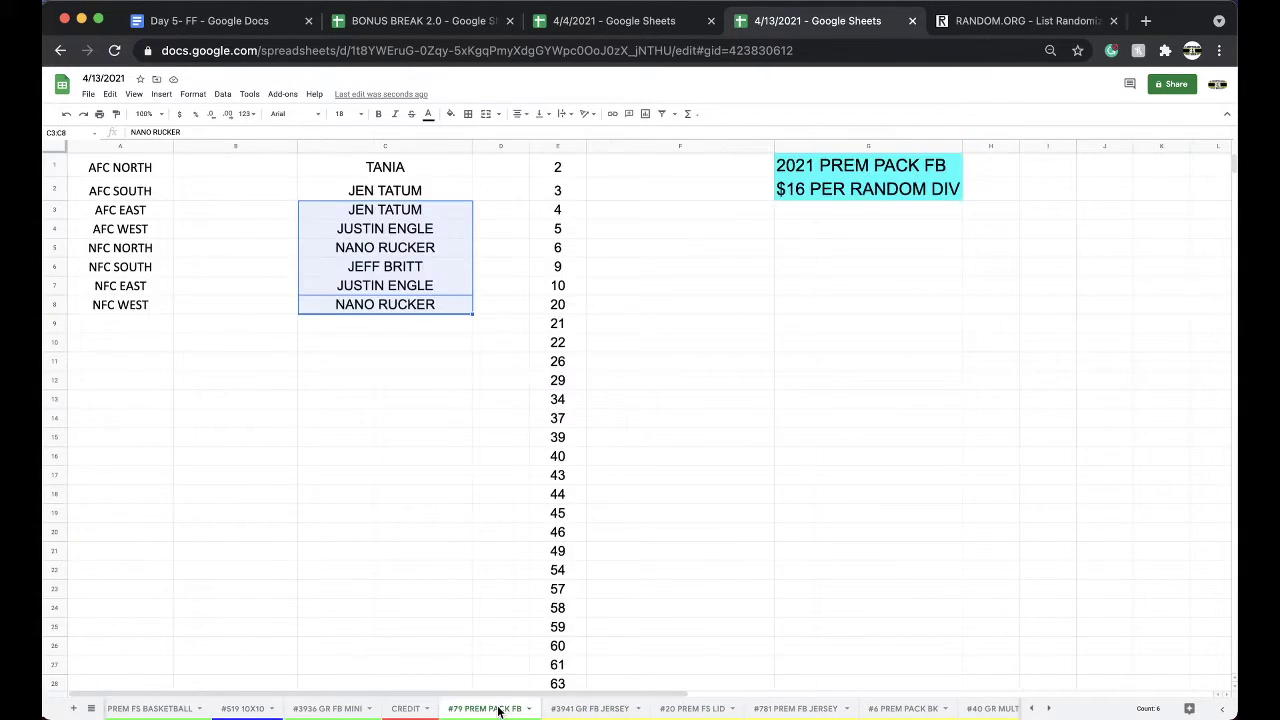